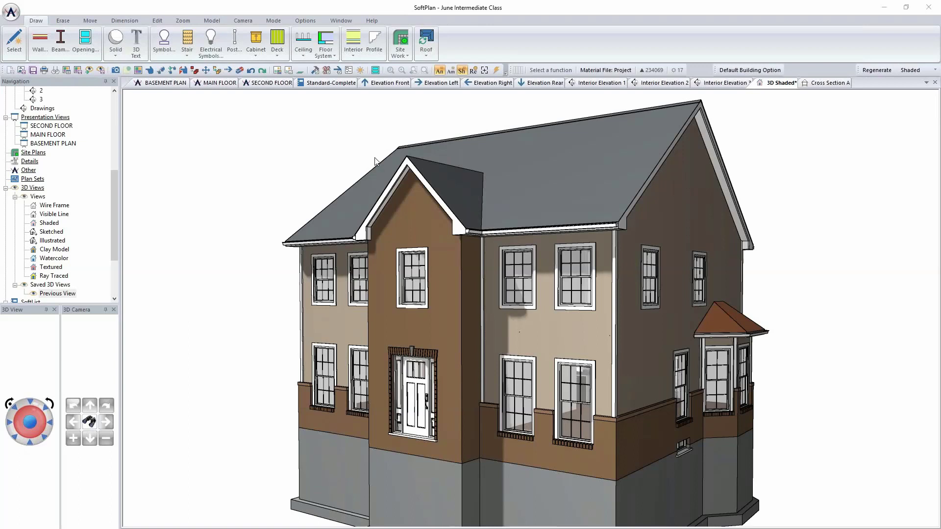
Open the project's building options from the second floor drawing and look through the option list
click(270, 82)
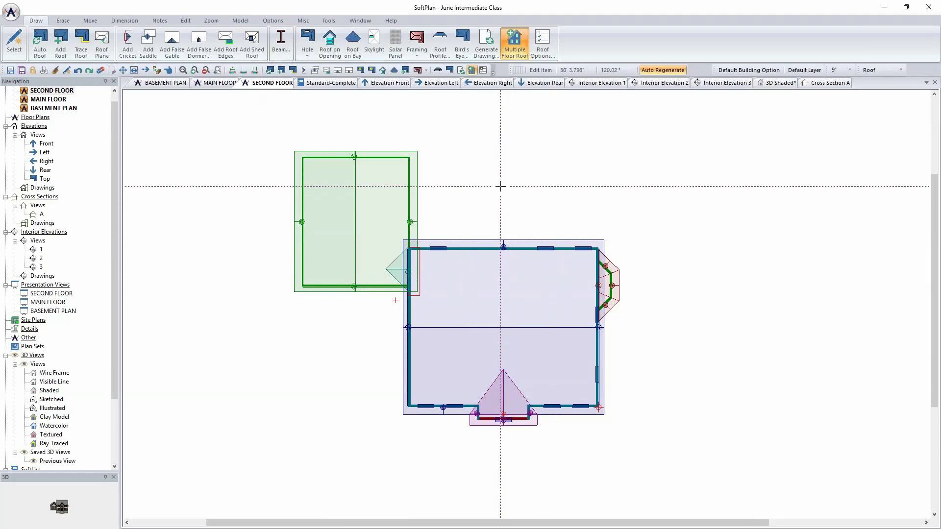
click(240, 21)
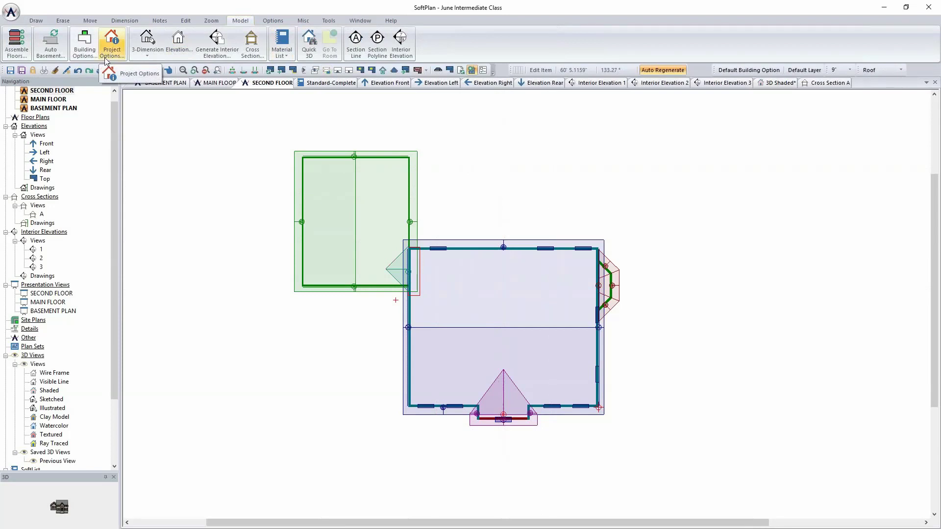
click(84, 43)
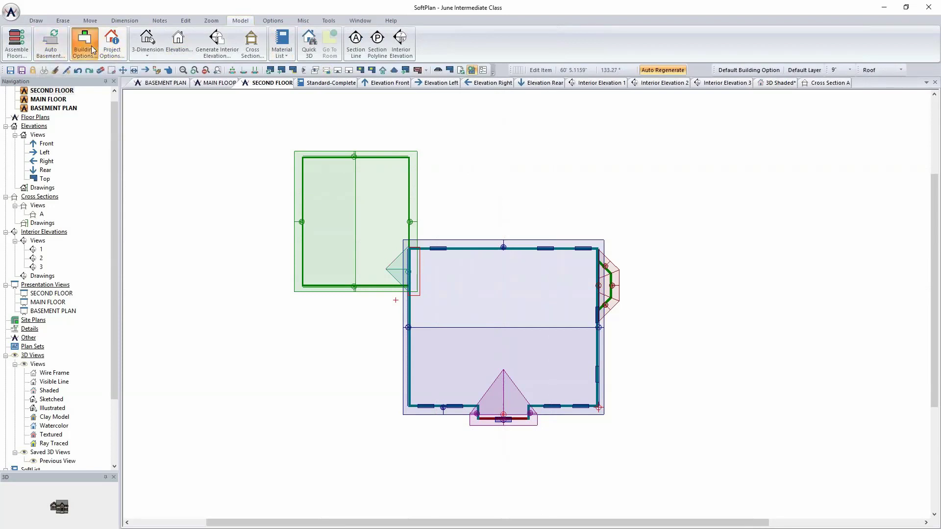
drag(230, 12, 369, 103)
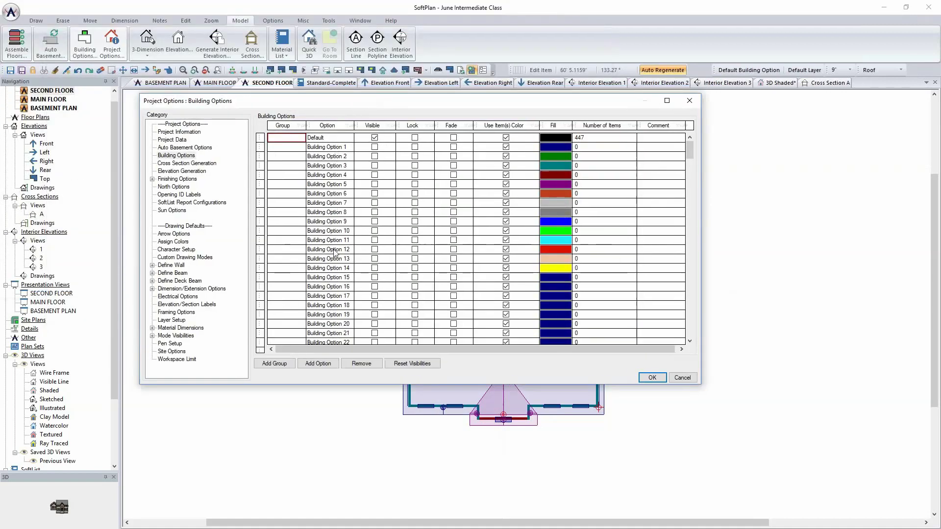
drag(690, 152, 694, 337)
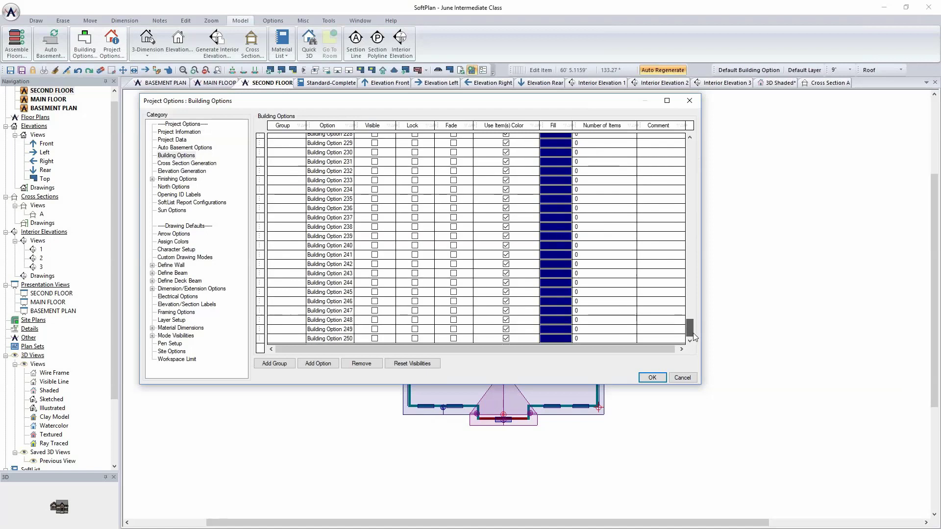
key(ctrl+Home)
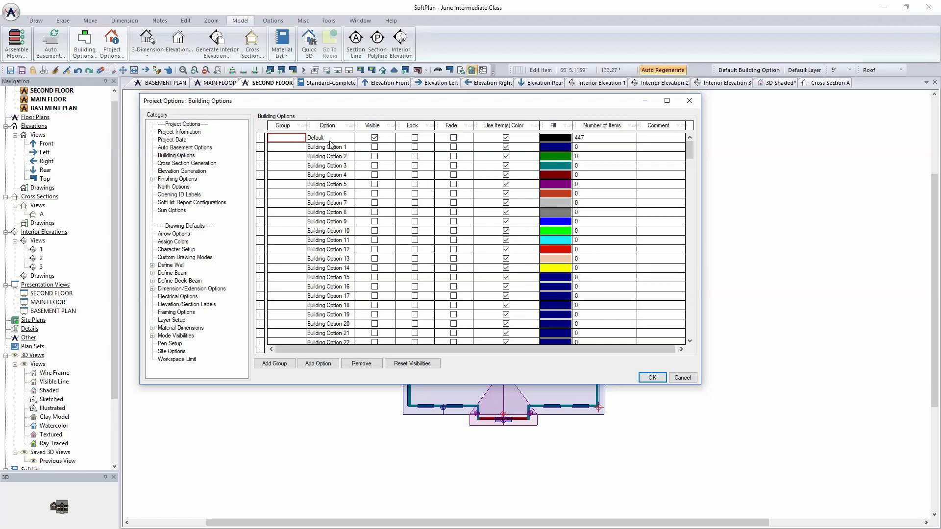
Rename Building Option 1 as Dormers and make it visible
click(349, 148)
drag(351, 149, 283, 149)
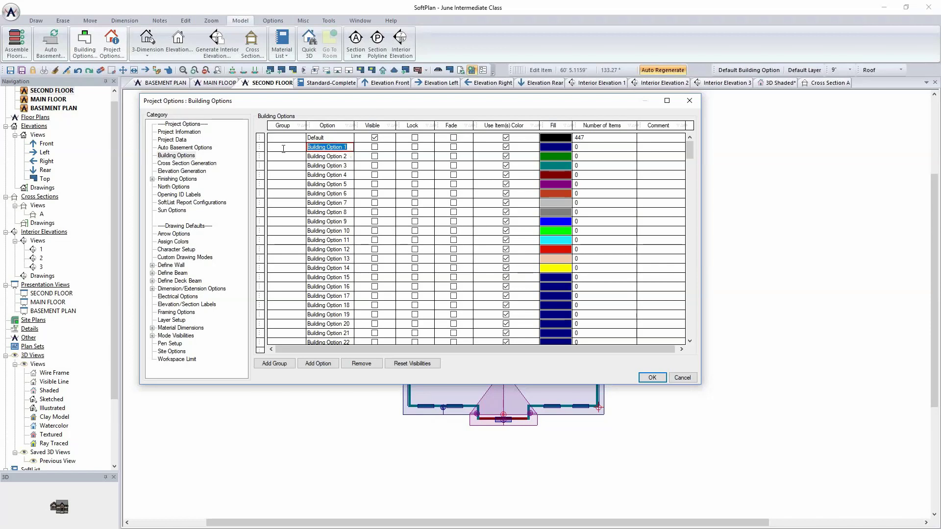
text(Domers)
click(375, 148)
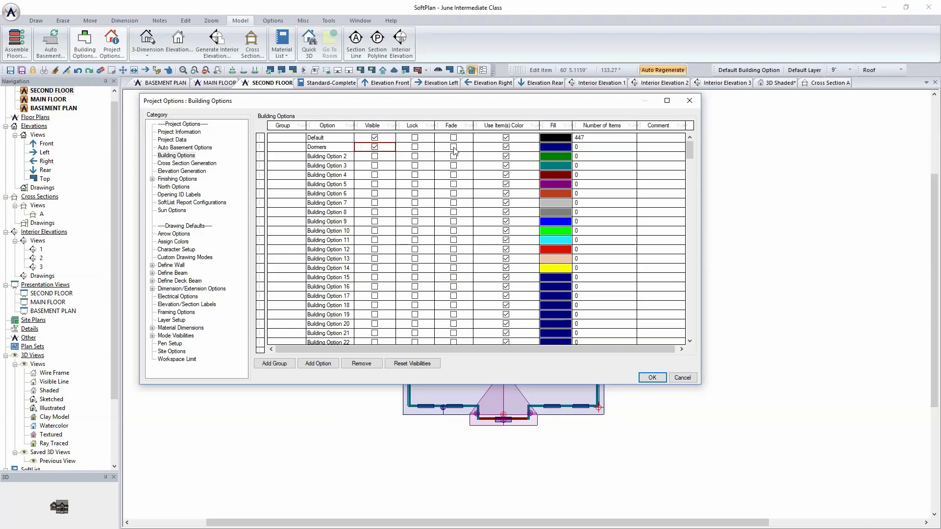
Turn off Use Item(s) Color for the Dormers option, give it a light red fill, and accept the building options
click(507, 148)
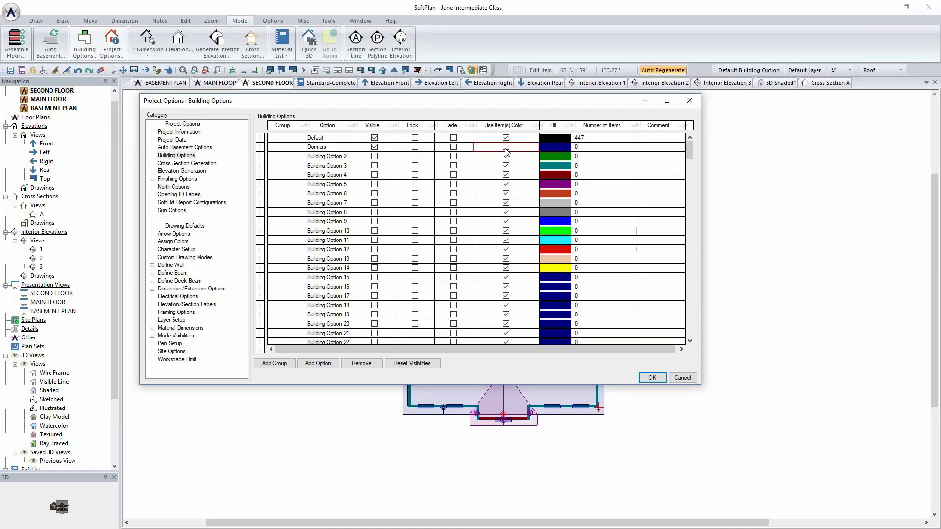
click(554, 149)
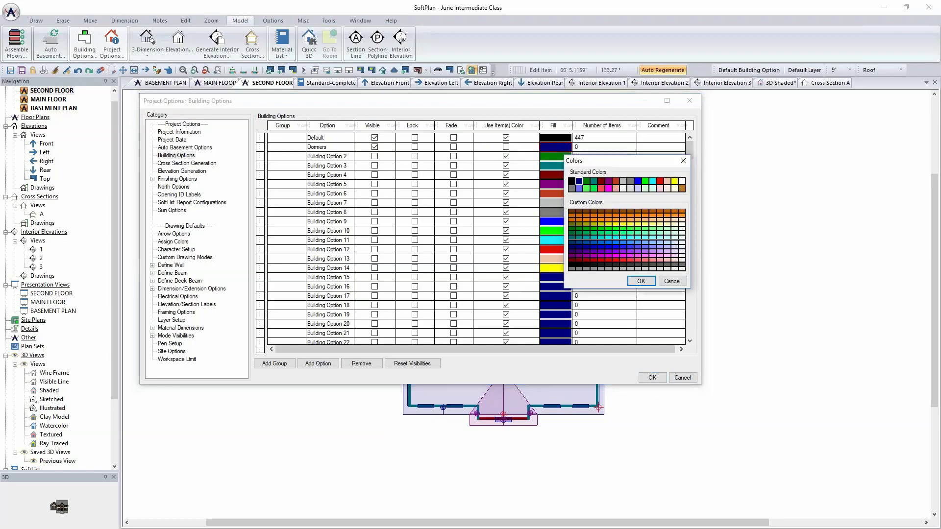
click(601, 188)
click(641, 281)
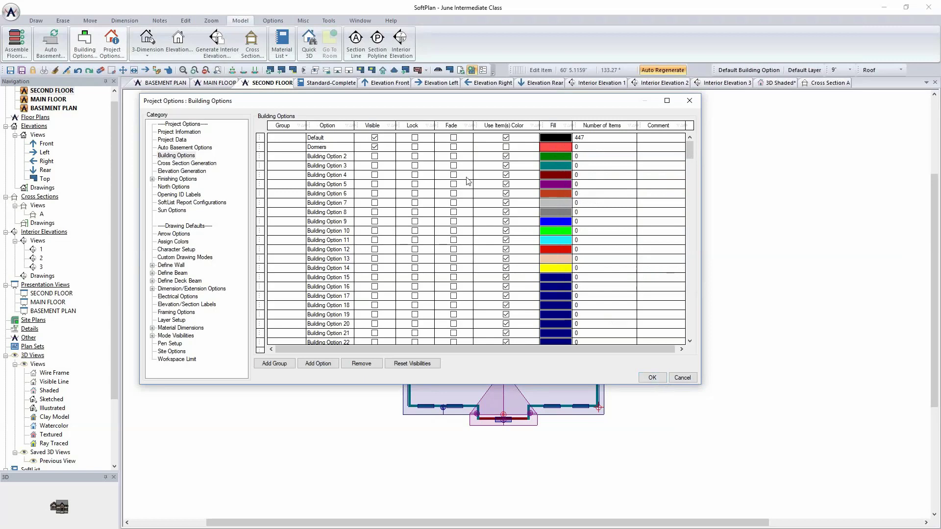
click(652, 378)
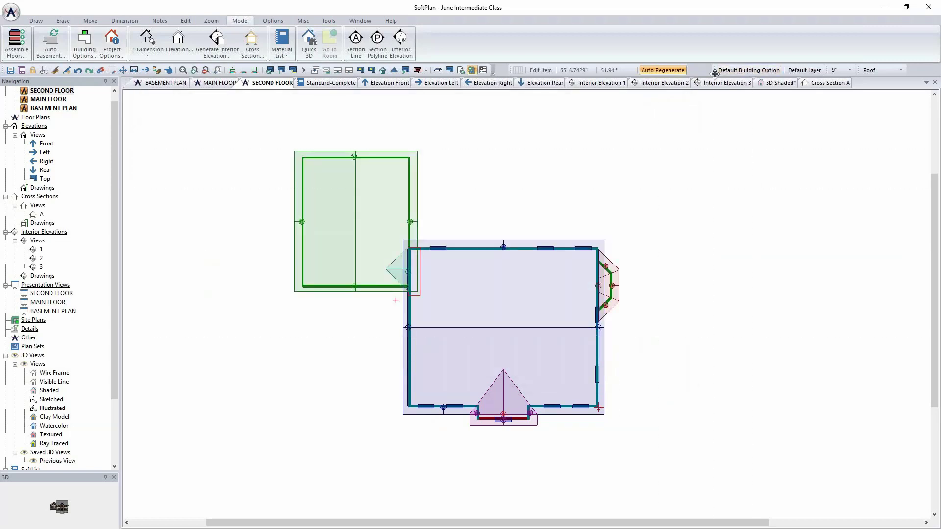
Make Dormers the active building option
click(767, 72)
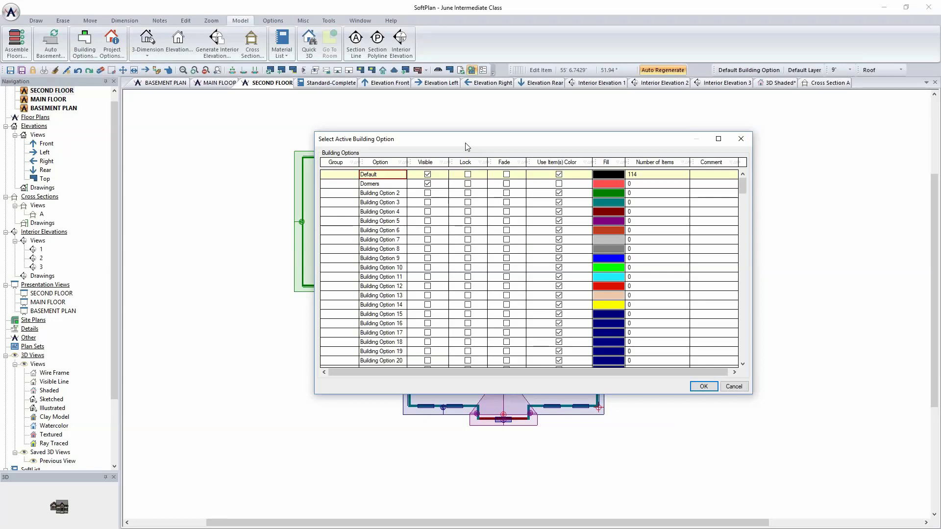
click(381, 185)
click(703, 386)
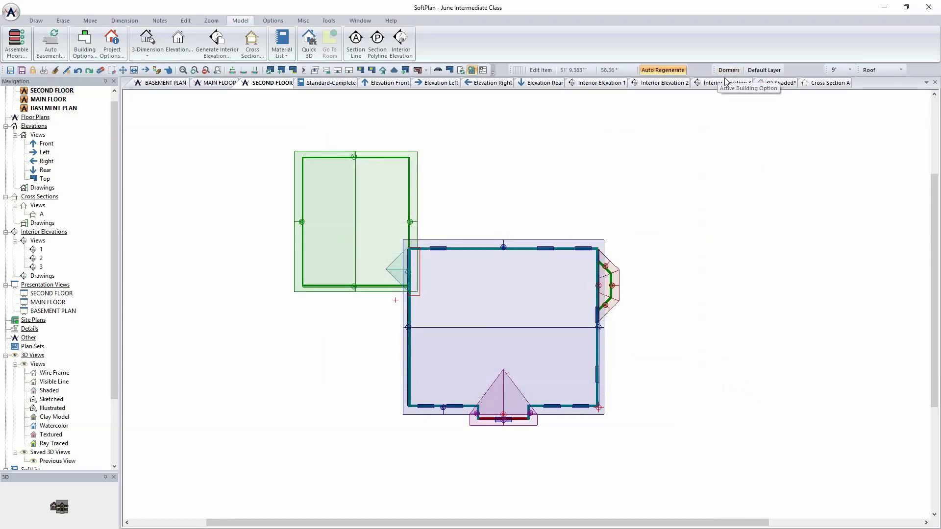
Start adding a false dormer to the front roof, with a 24X36 double hung window as its opening
scroll(505, 300, up, 3)
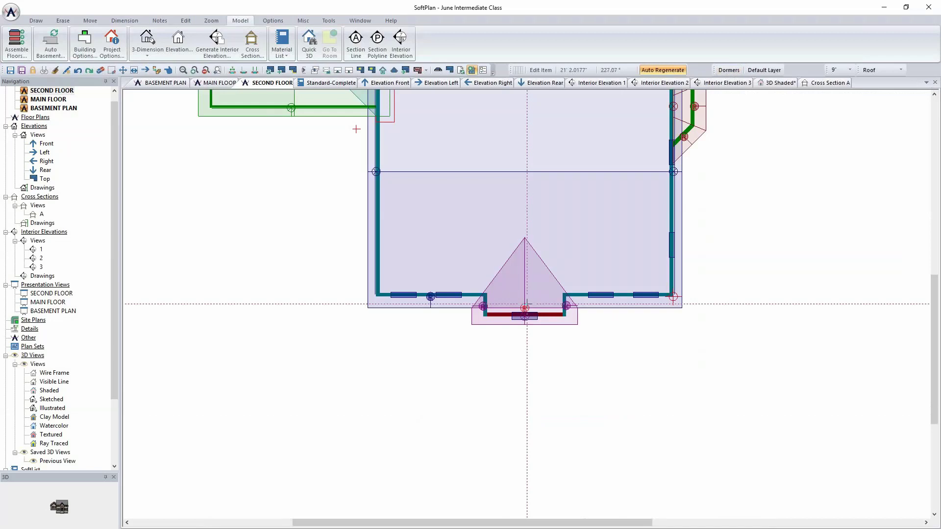
middle_drag(529, 281, 526, 336)
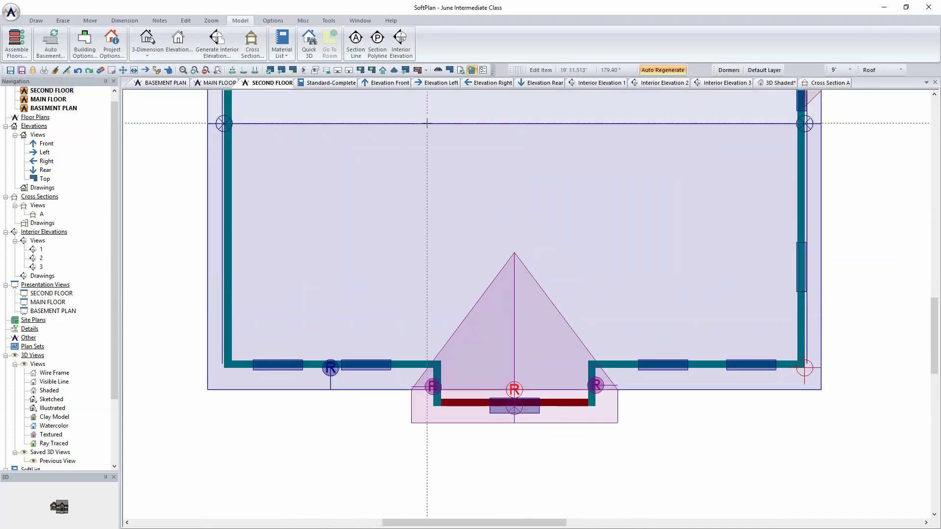
click(38, 22)
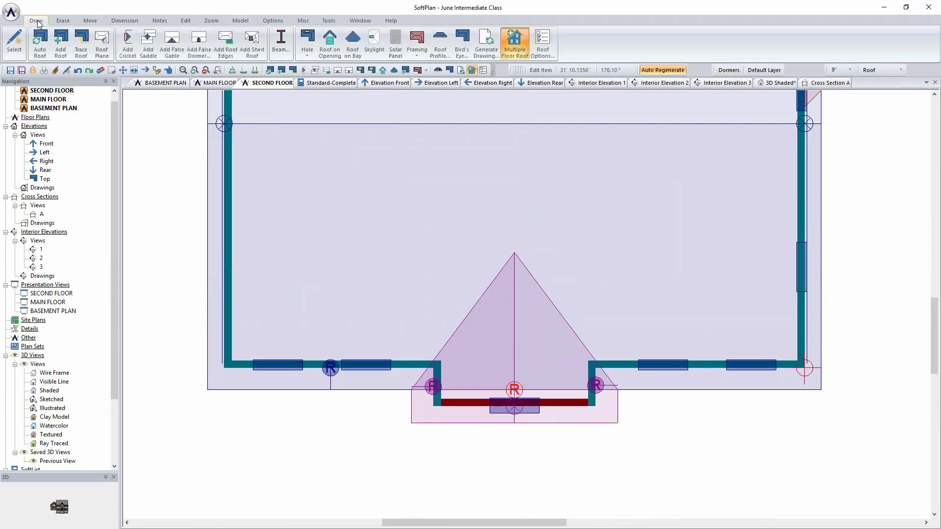
click(203, 51)
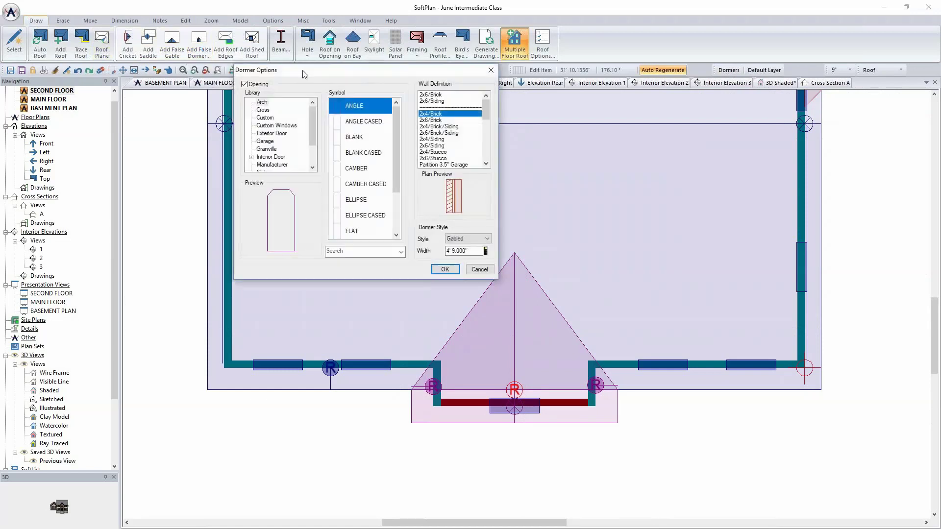
drag(302, 70, 554, 123)
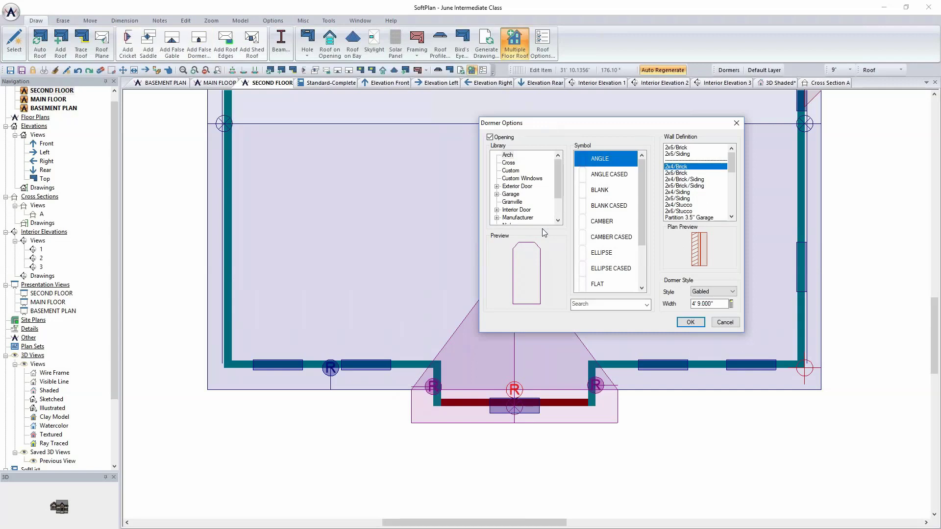
drag(558, 196, 558, 216)
click(498, 219)
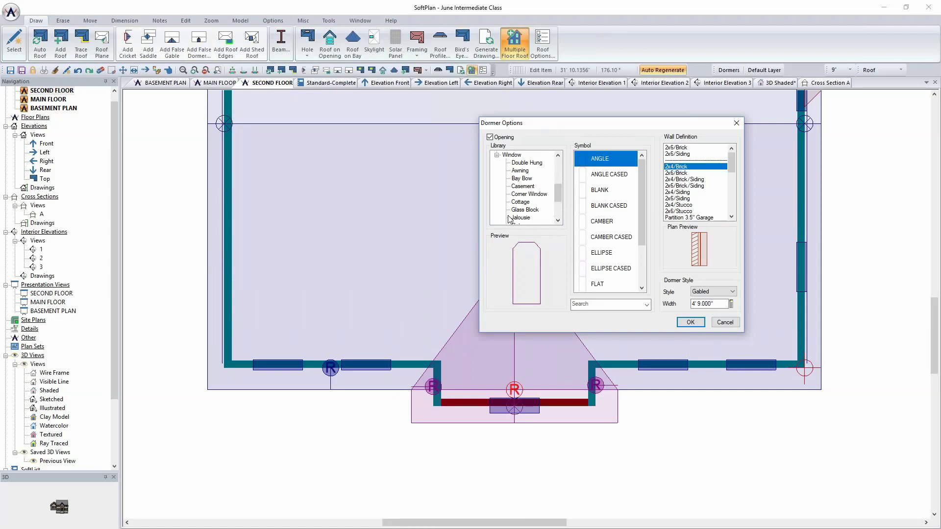
click(524, 163)
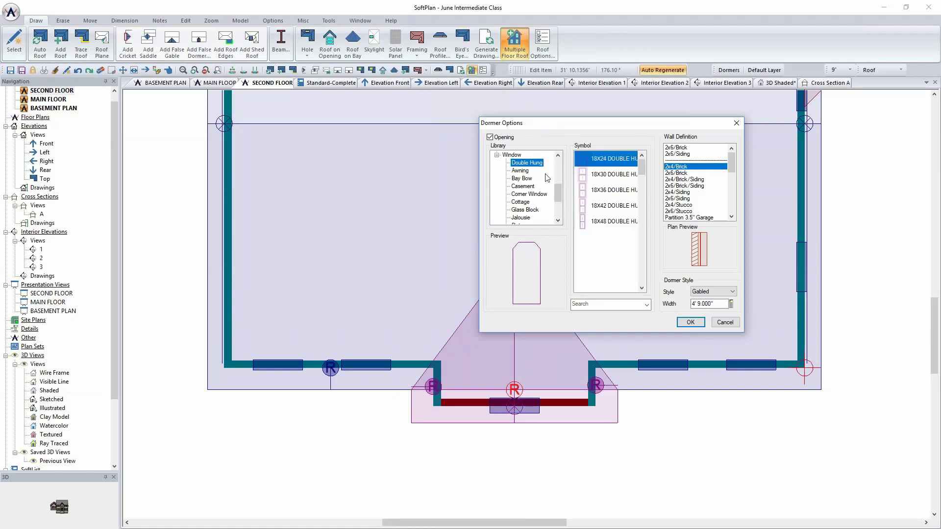
click(605, 206)
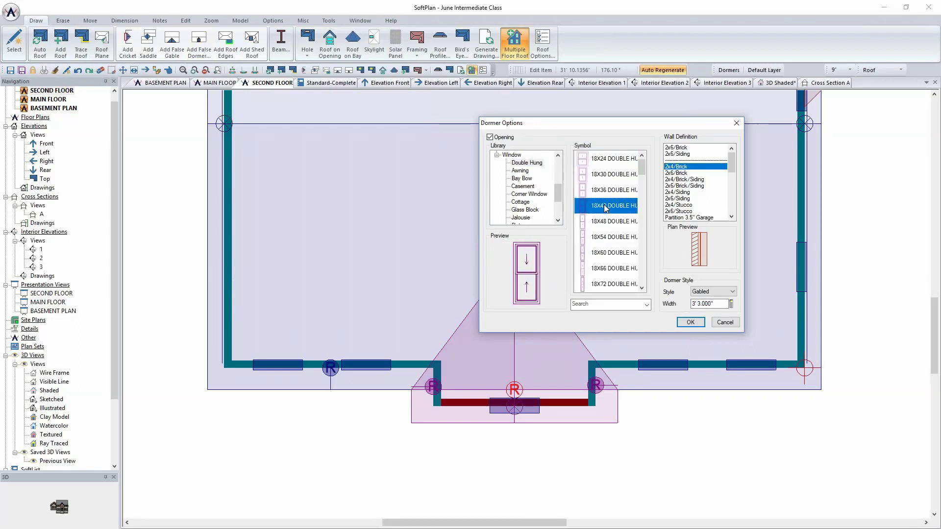
scroll(615, 231, down, 2)
click(614, 237)
click(608, 266)
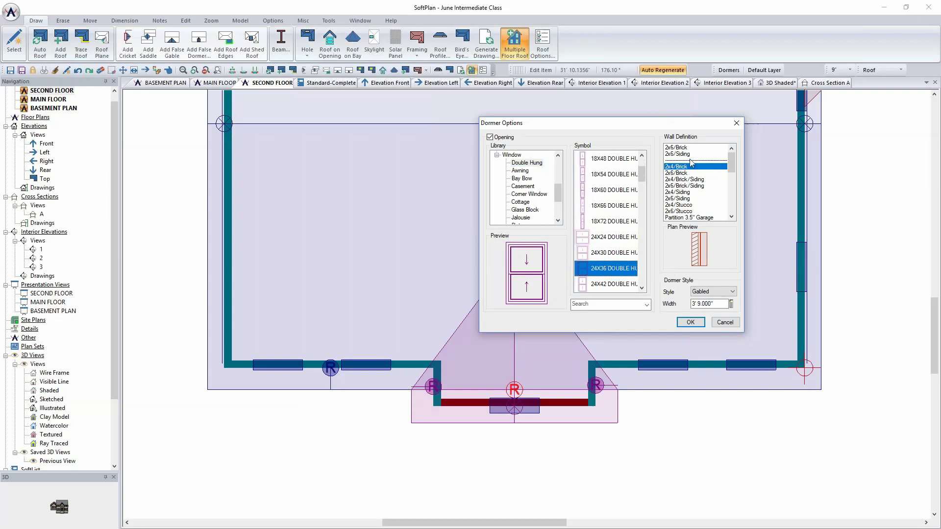
Set the dormer's wall definition to 2x4/Siding with the Gabled style and accept the dormer options
scroll(701, 177, down, 1)
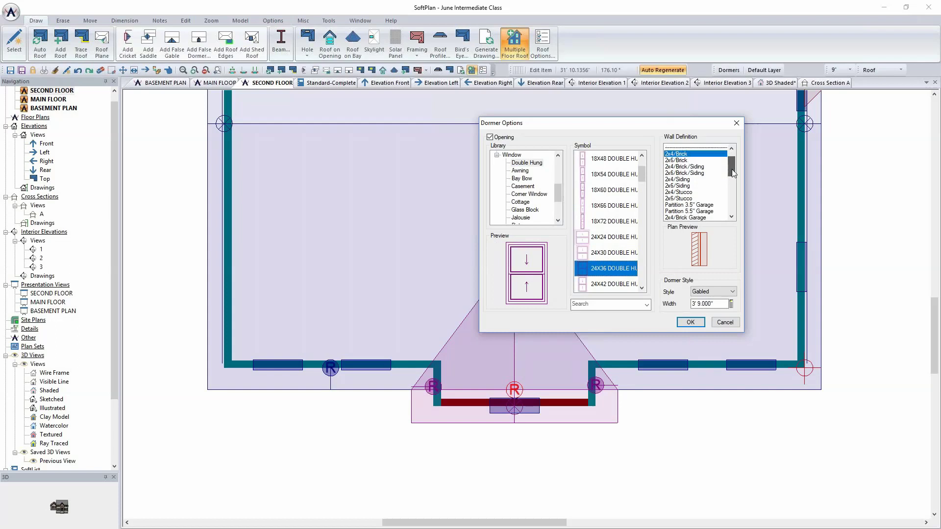
click(703, 180)
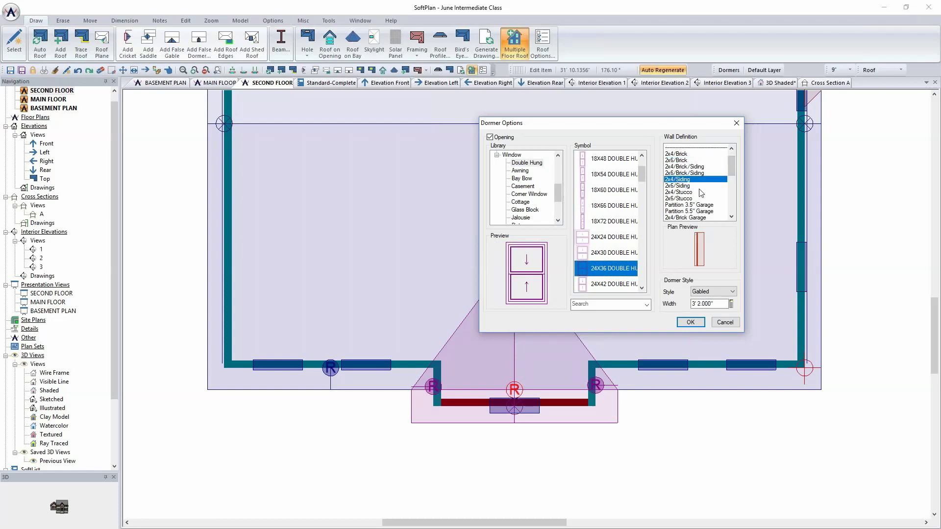
click(715, 292)
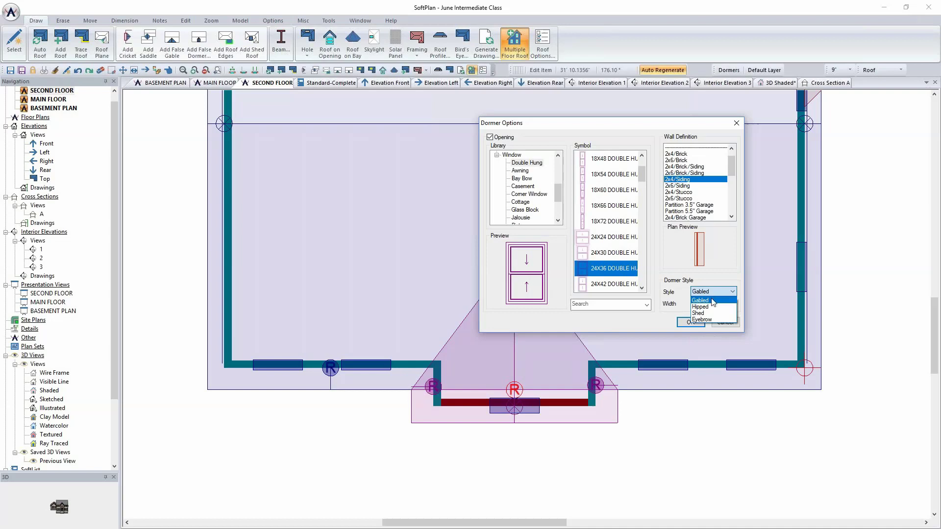
click(712, 301)
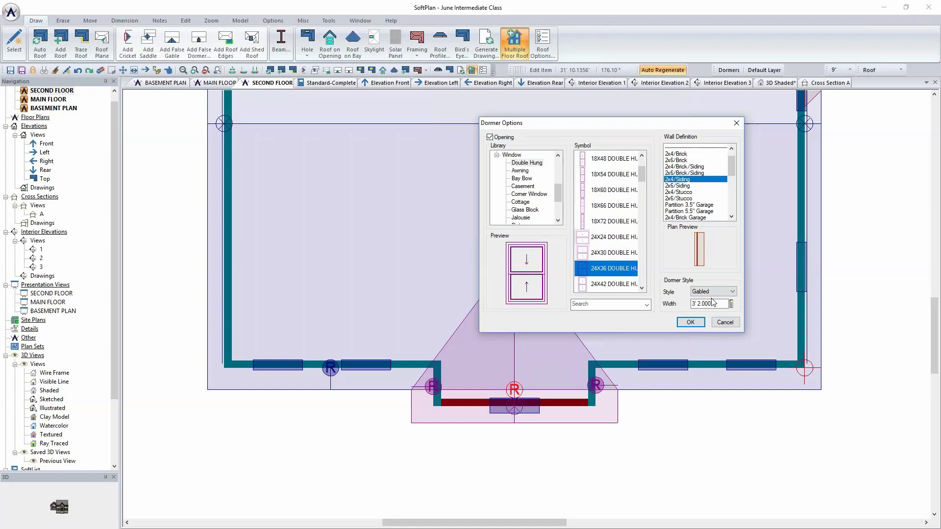
click(690, 321)
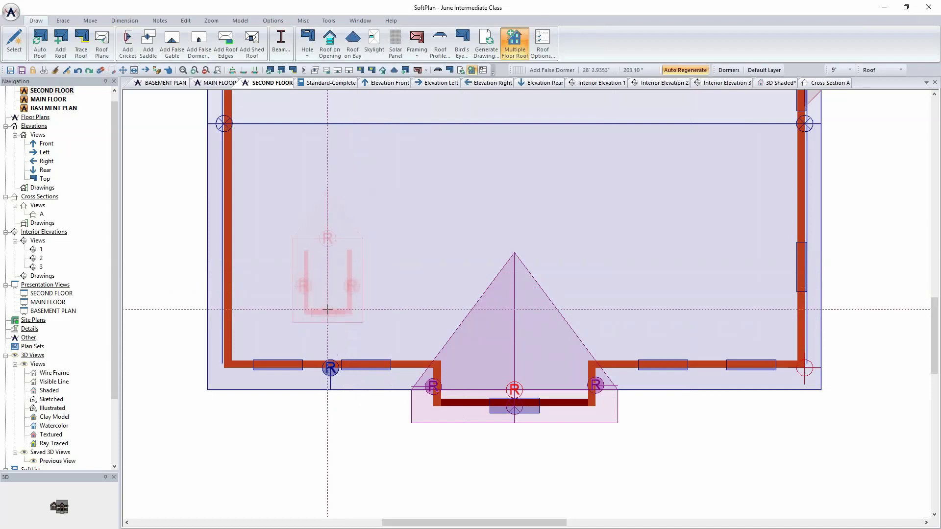
Place one dormer on each side of the front gable, aligned with each other, and check them in the shaded 3D view
click(328, 309)
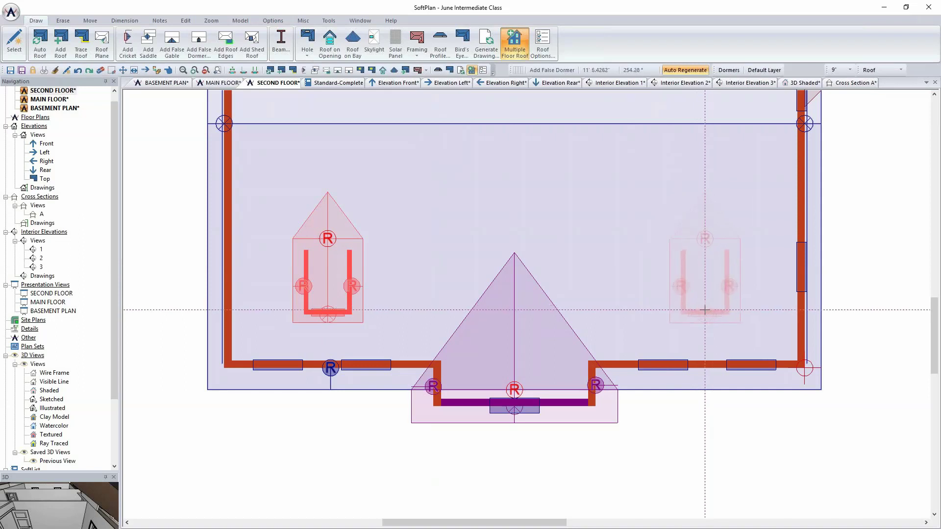
click(705, 310)
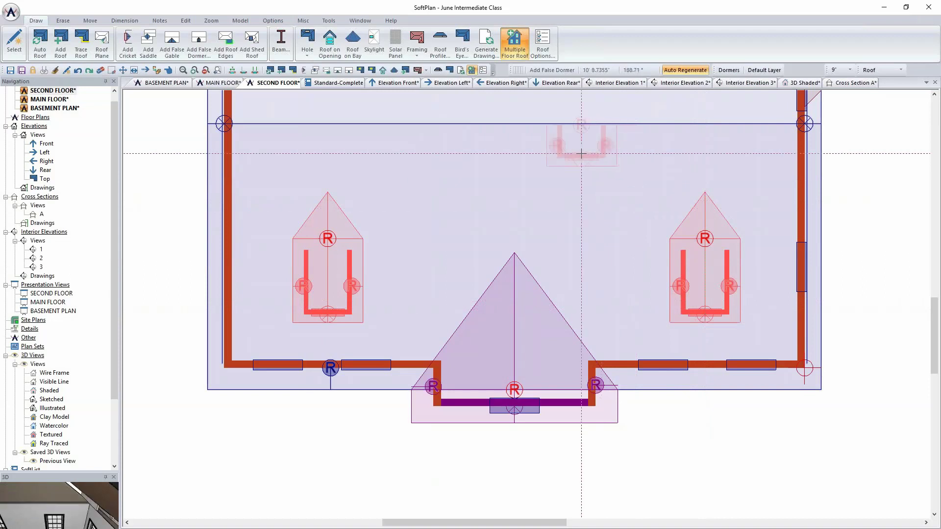
click(804, 83)
scroll(525, 234, up, 5)
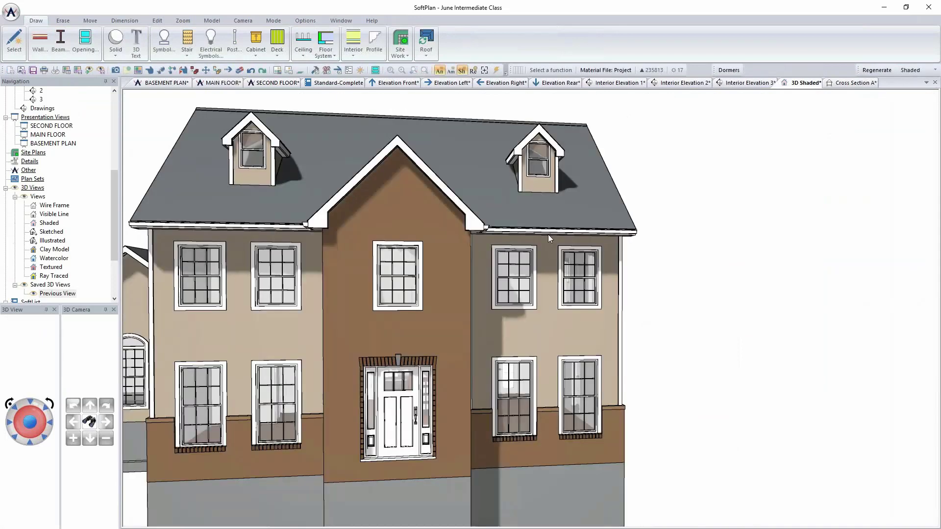
Hide the Dormers building option and make Default the active option for the 3D view
click(729, 70)
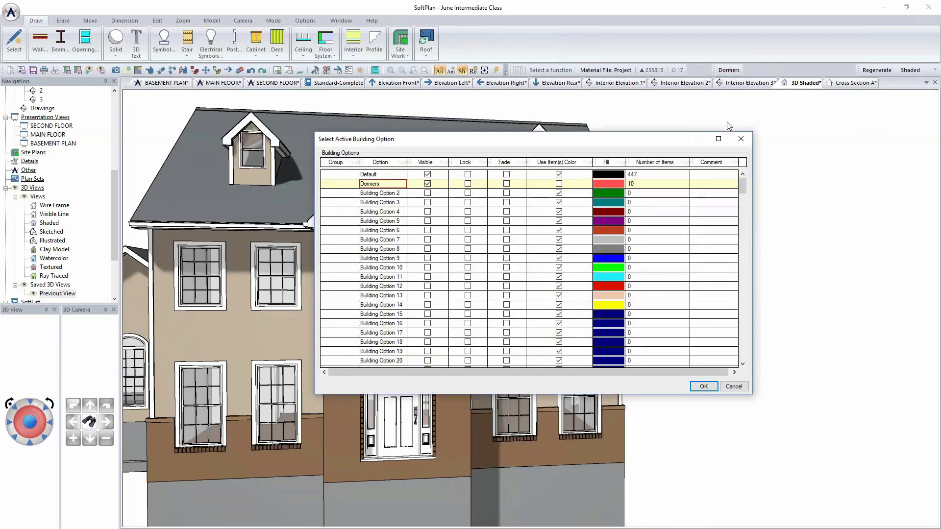
click(427, 184)
click(385, 175)
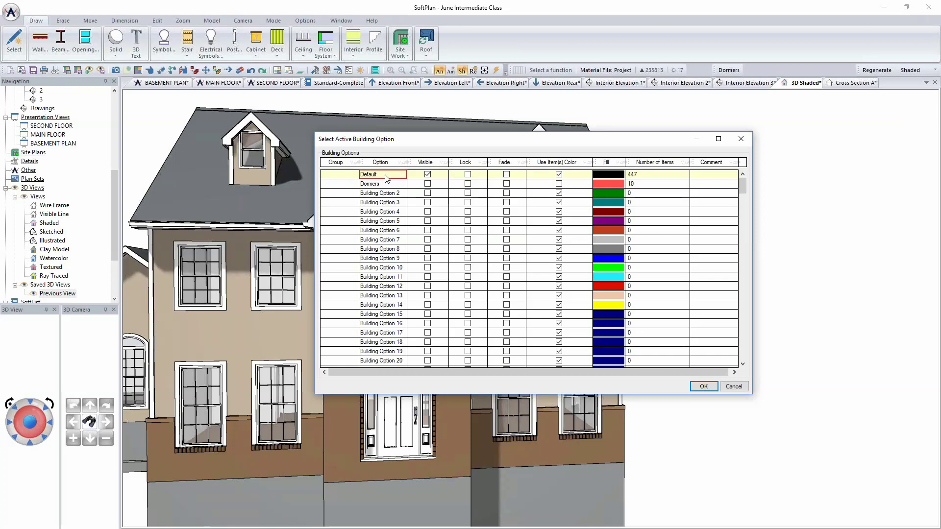
click(704, 386)
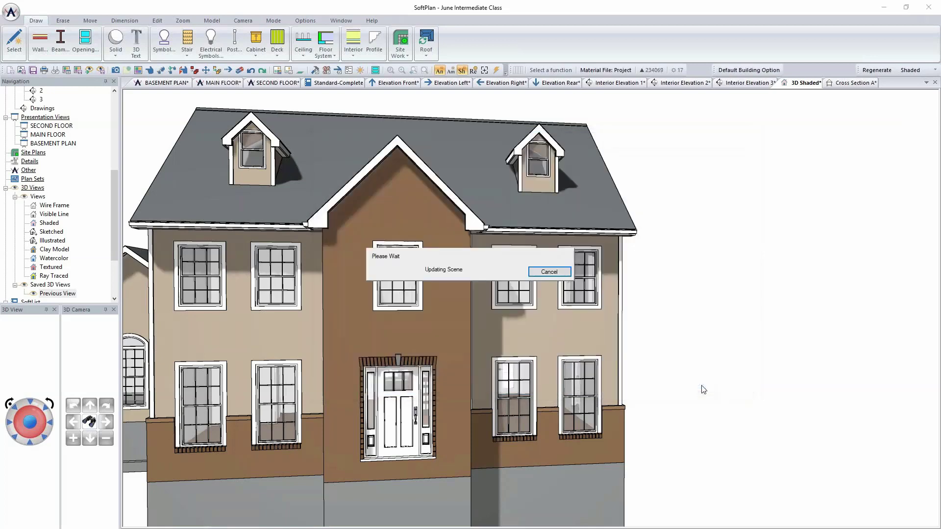
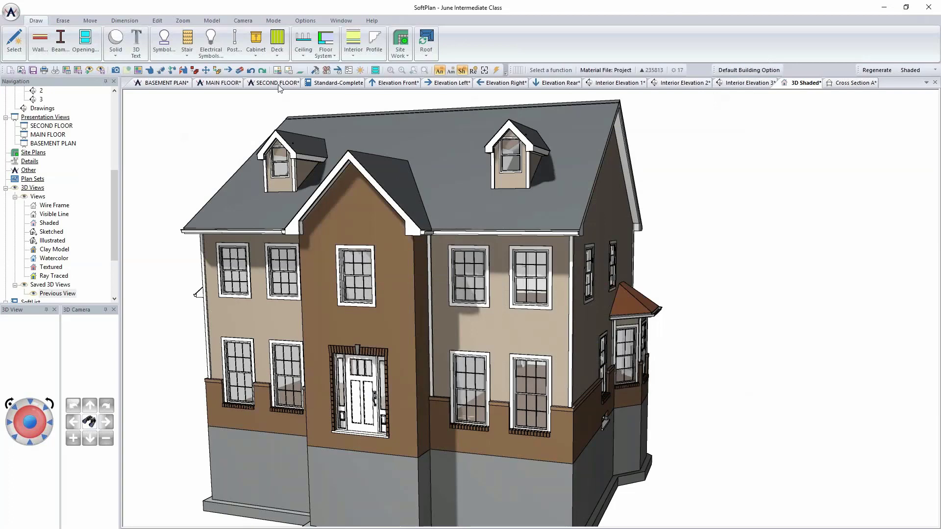
Undo the placement of the two front dormers on the second floor roof plan
scroll(404, 242, up, 2)
middle_drag(404, 241, 399, 291)
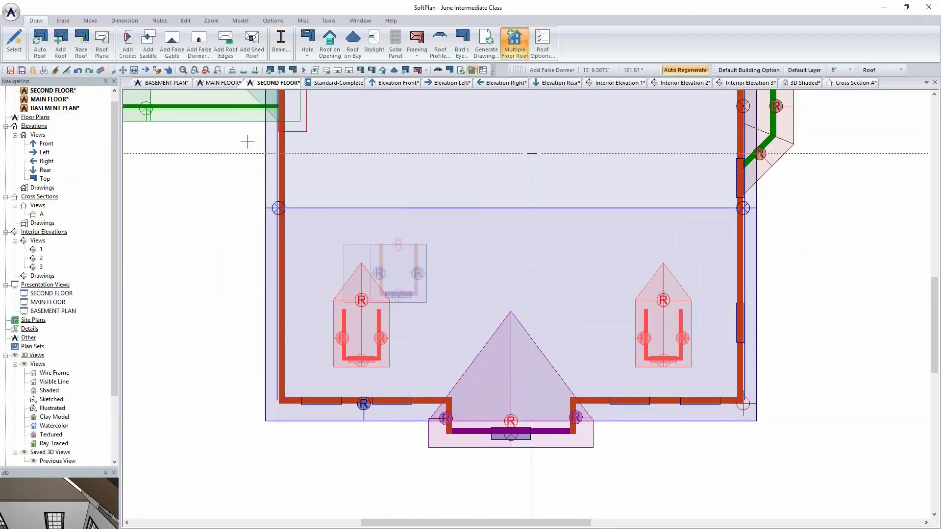
key(Escape)
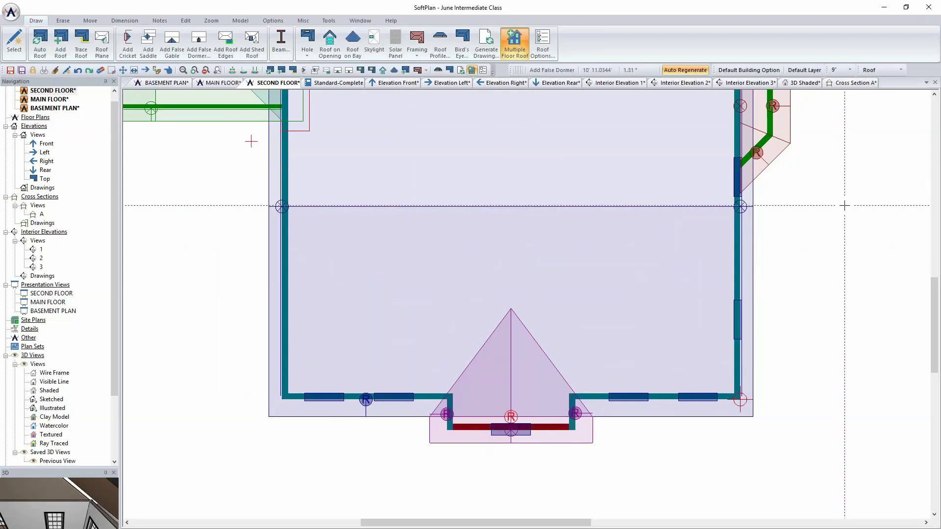
click(363, 338)
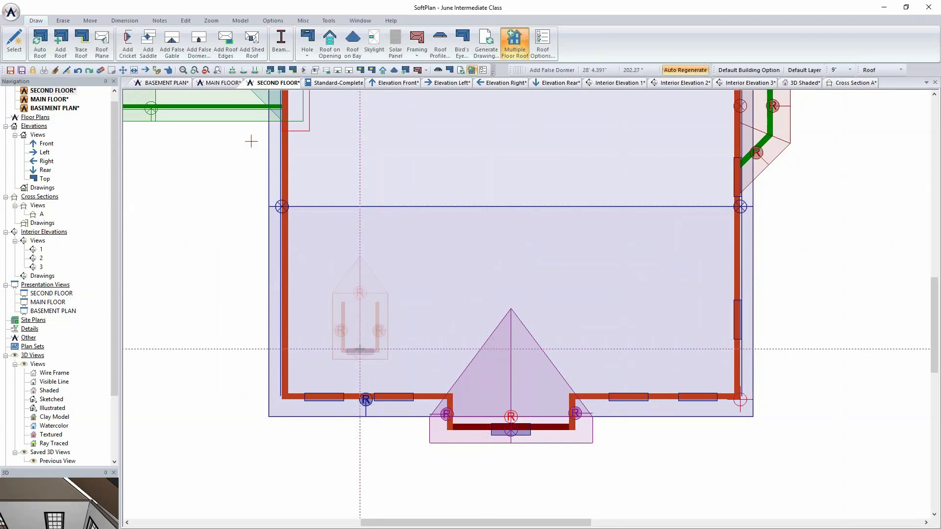
key(Escape)
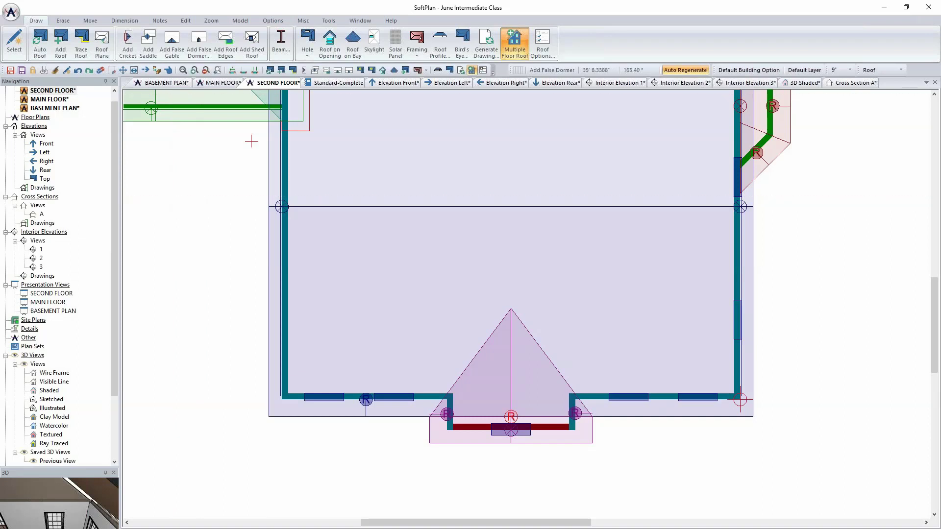
Make Dormers the active building option and place a construction point on the front roof on each side of the gable
click(329, 21)
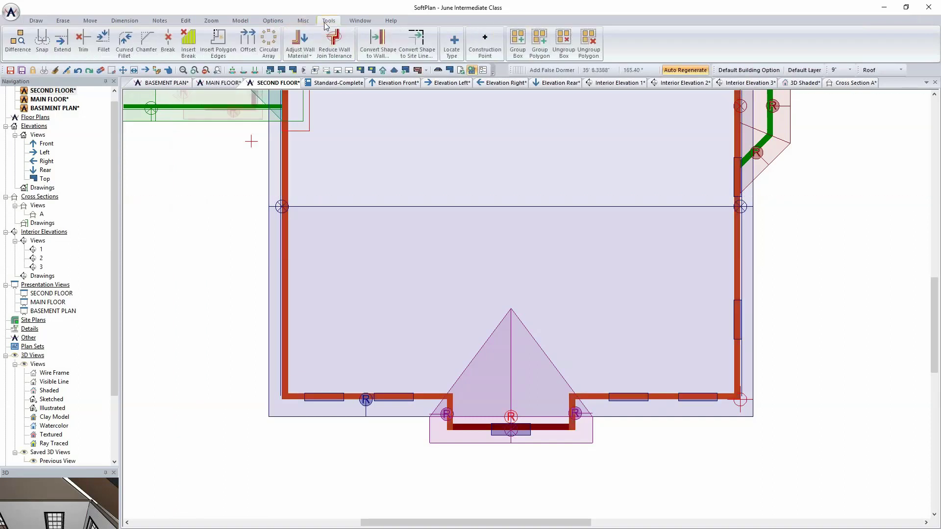
click(484, 43)
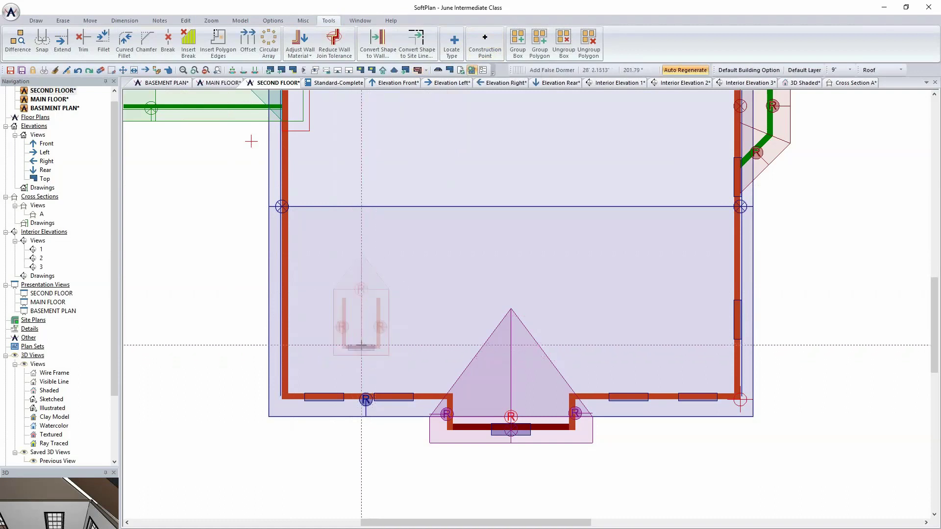
click(365, 345)
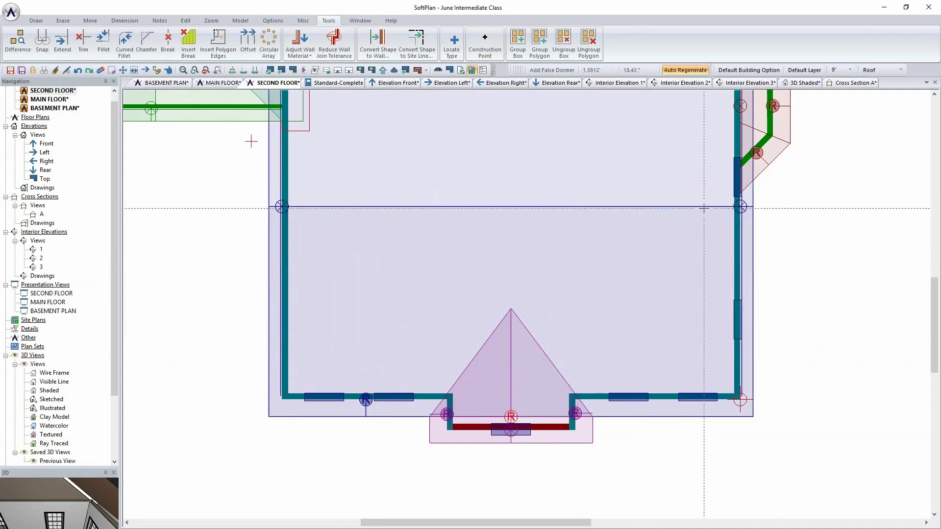
click(774, 71)
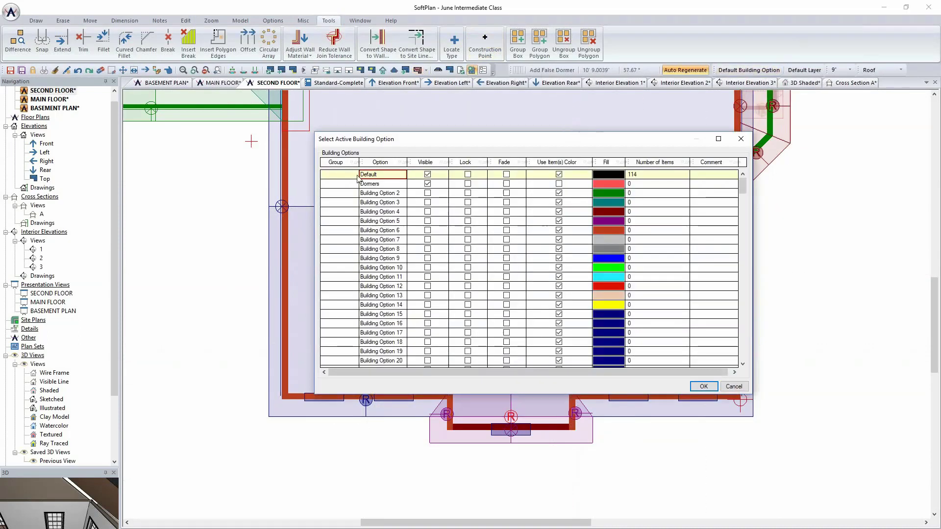
click(703, 387)
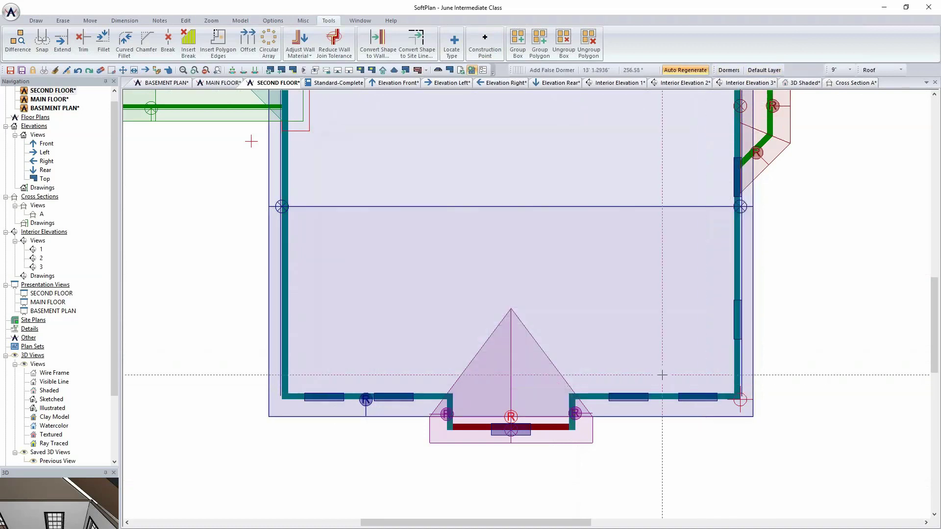
click(370, 337)
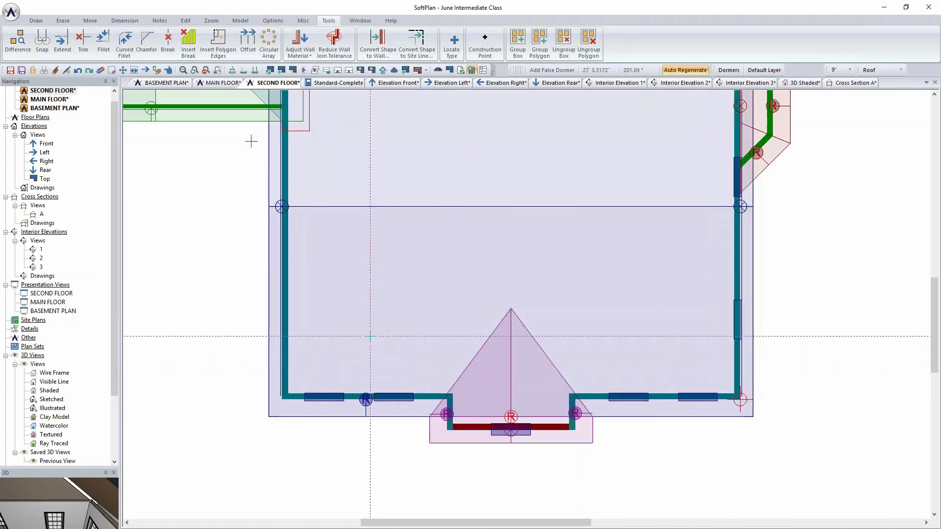
click(653, 338)
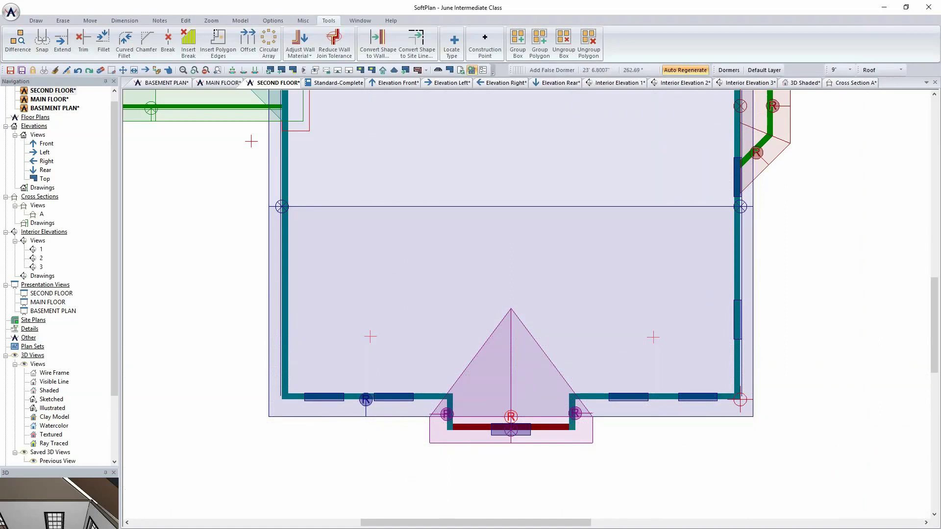
Dimension the construction point left of the front gable to the roof's side and front edges
click(126, 21)
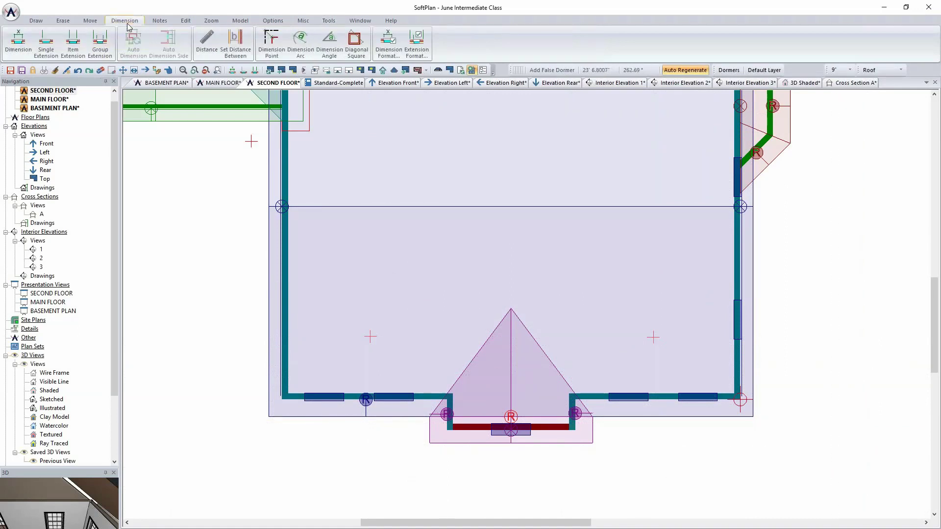
click(273, 43)
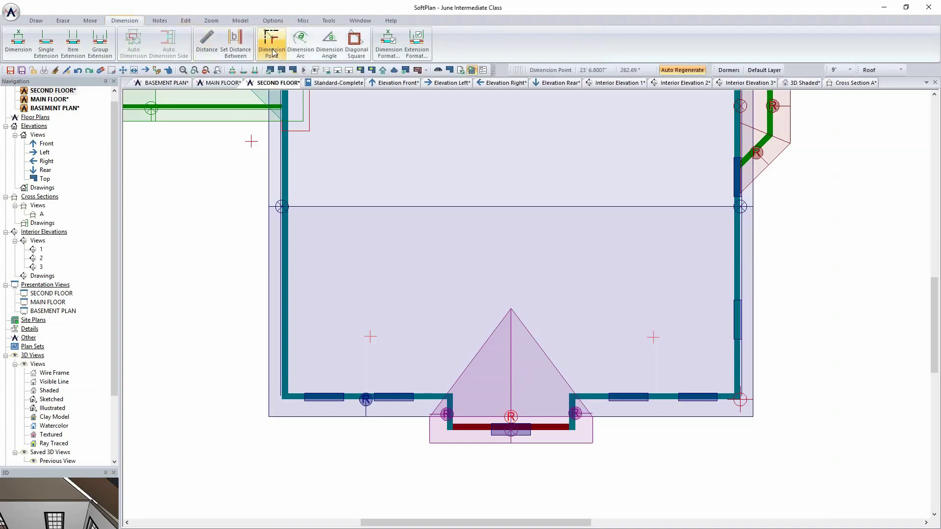
click(370, 335)
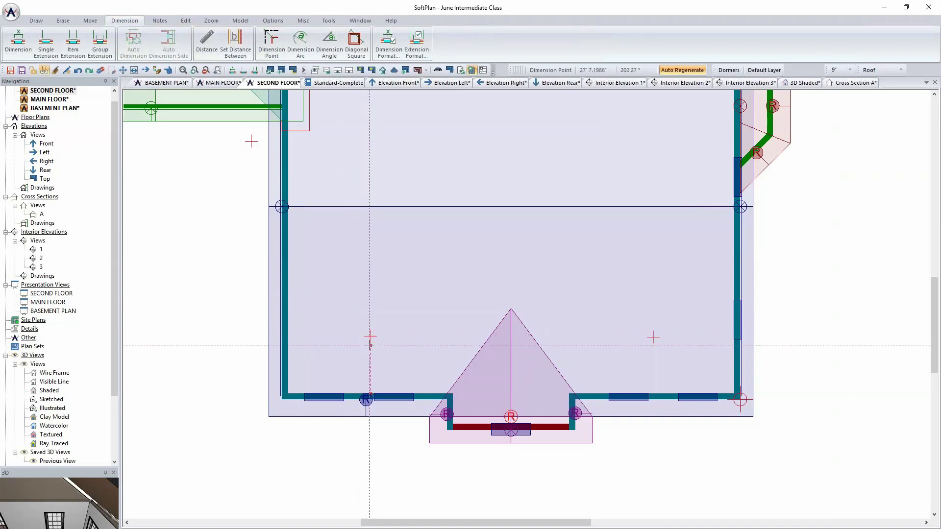
scroll(370, 335, up, 2)
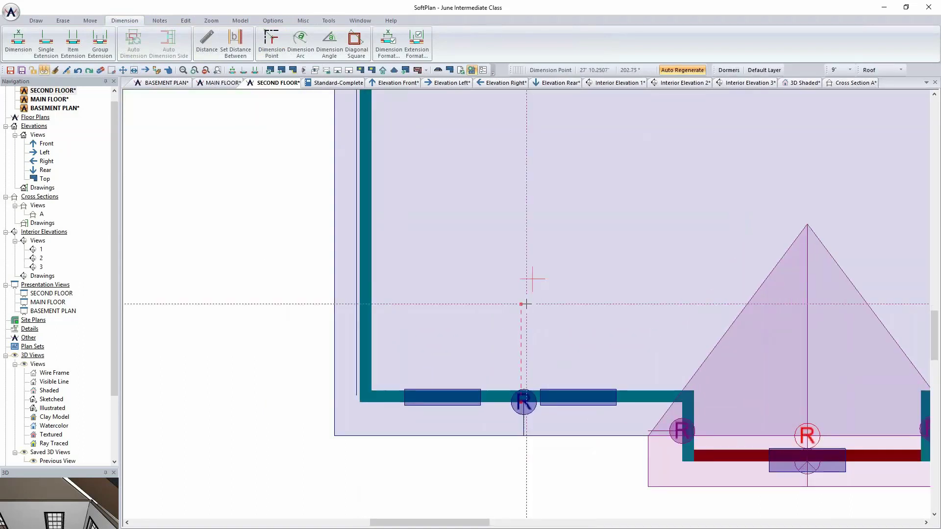
click(533, 279)
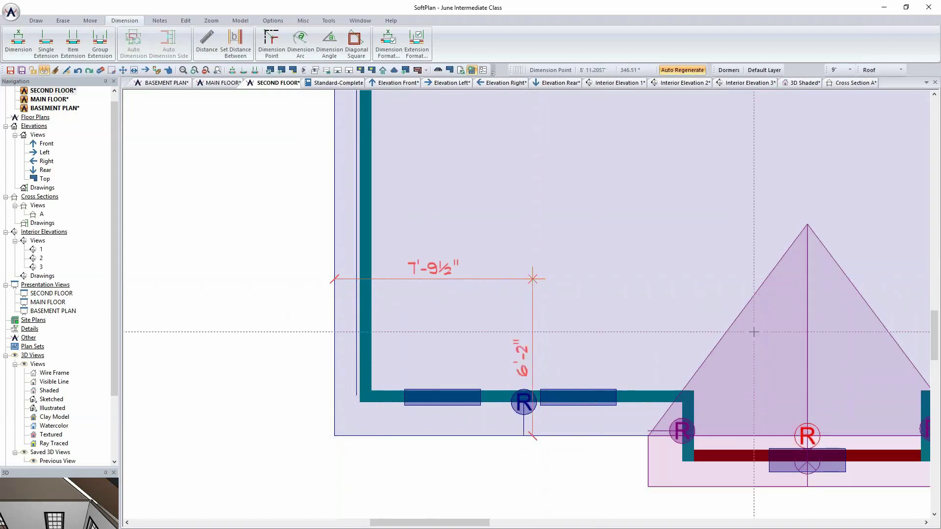
click(532, 436)
Dimension the construction point right of the front gable to the roof's front and side edges
middle_drag(740, 334, 494, 277)
scroll(494, 277, down, 2)
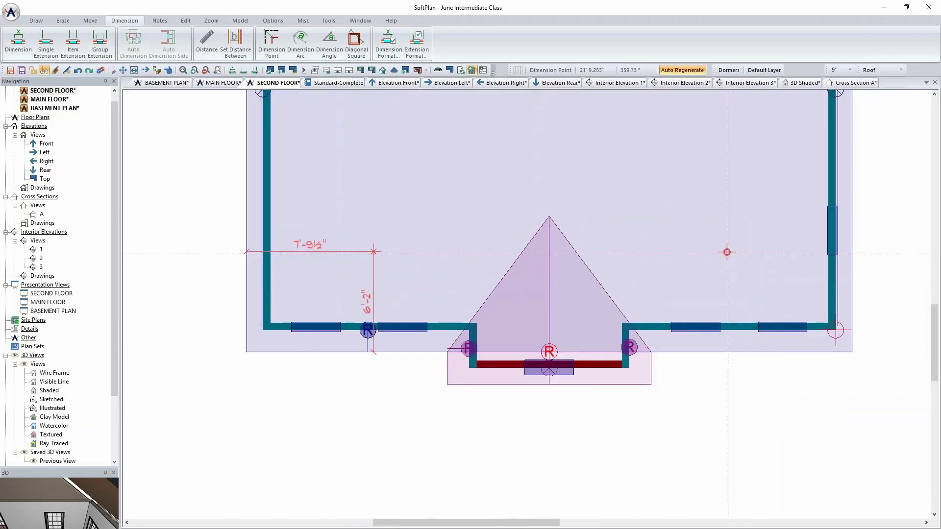
click(730, 351)
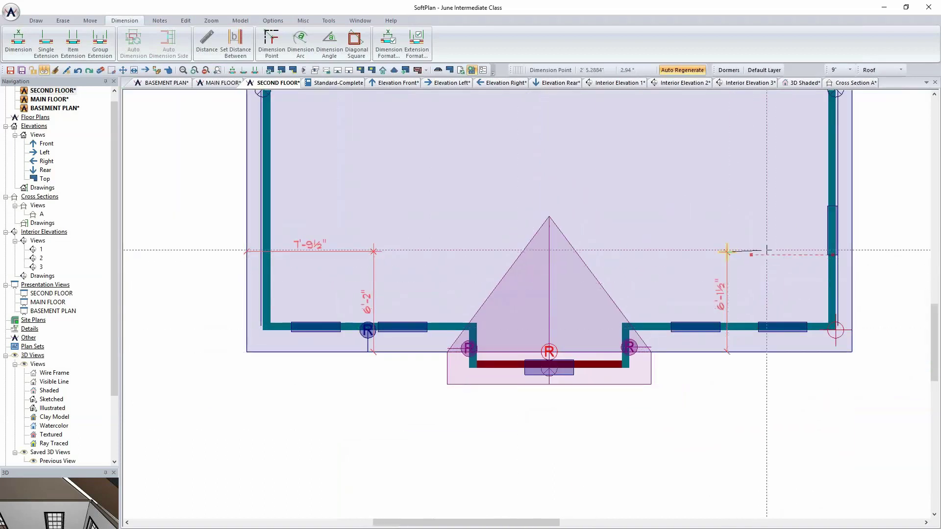
click(857, 257)
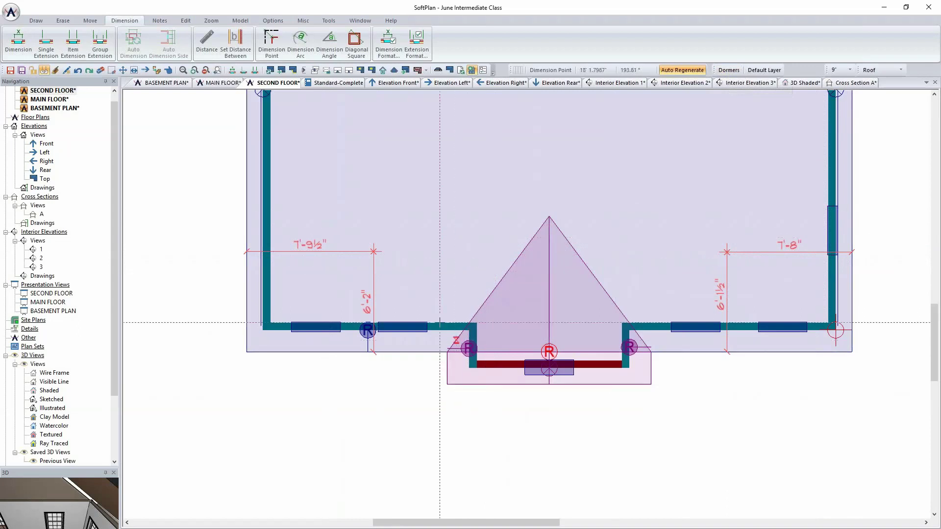
Set the left construction point's distance from the side roof edge to 7'-6"
click(311, 248)
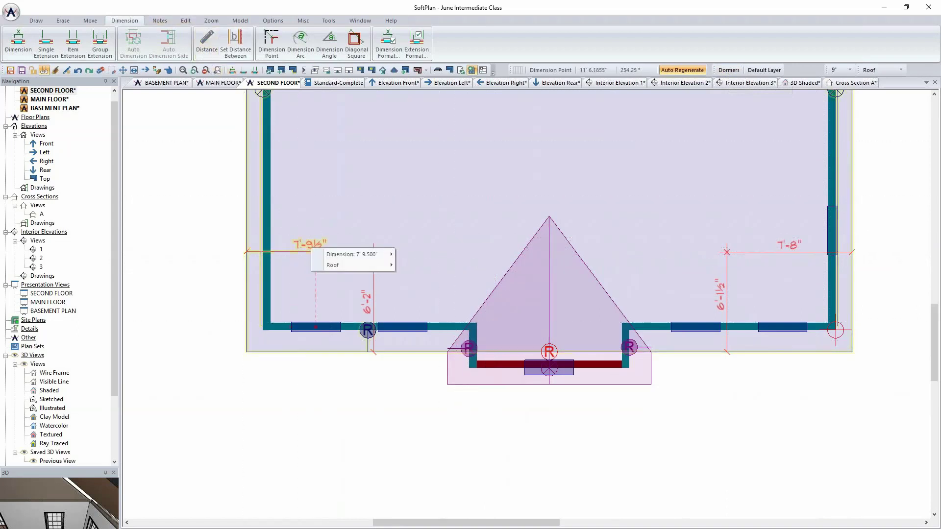
click(417, 254)
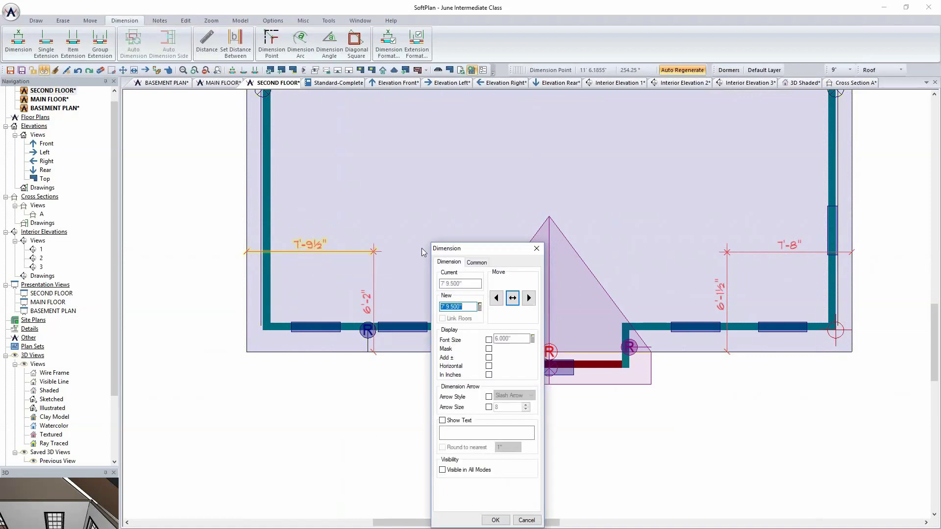
text(7' 6.000")
key(Return)
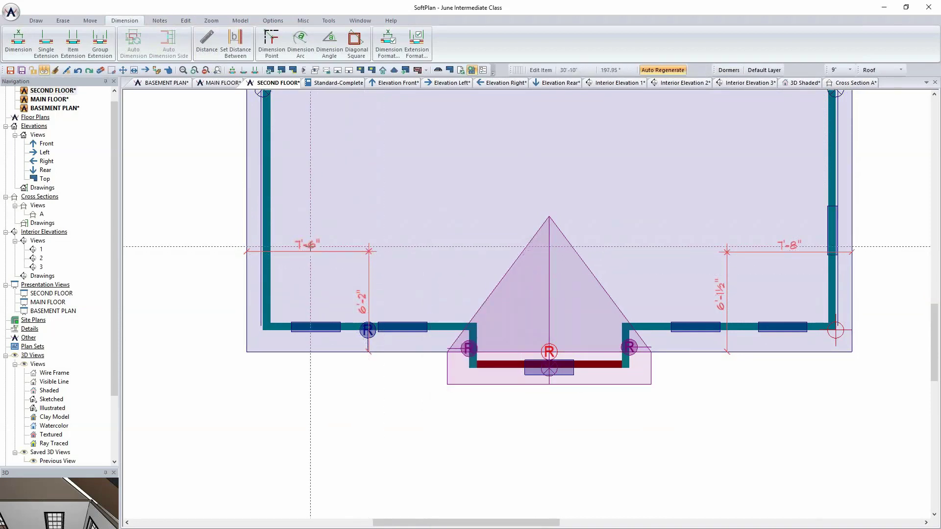
Set the left construction point 7'-4" from the side roof edge and 6'-0" from the front roof edge
click(310, 246)
text(7'4)
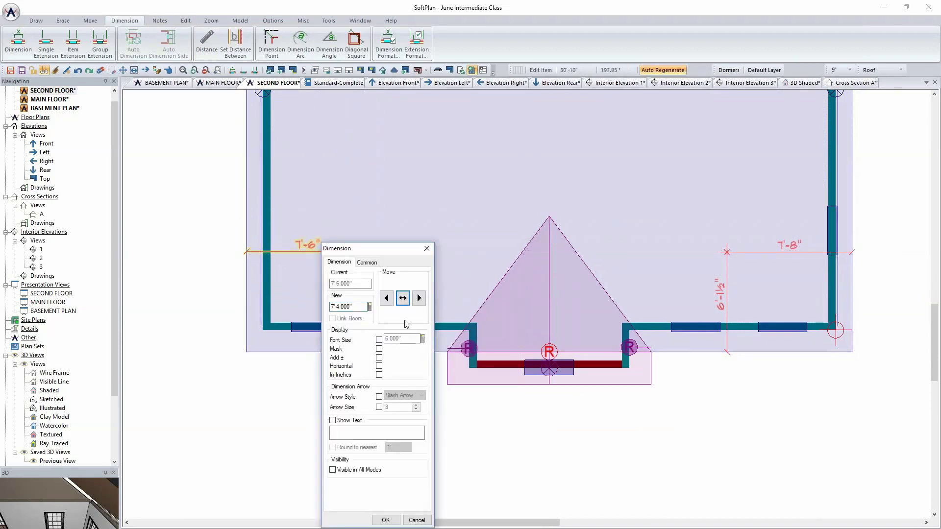
key(Return)
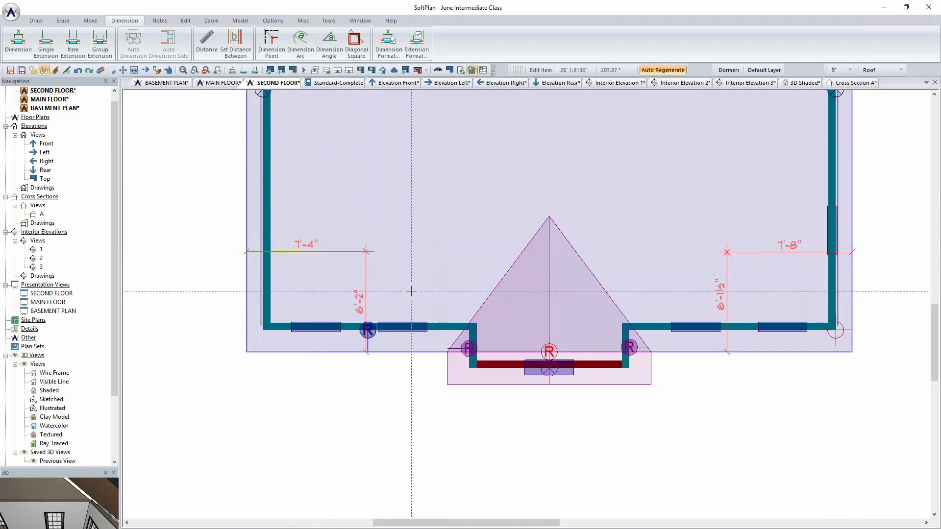
click(368, 302)
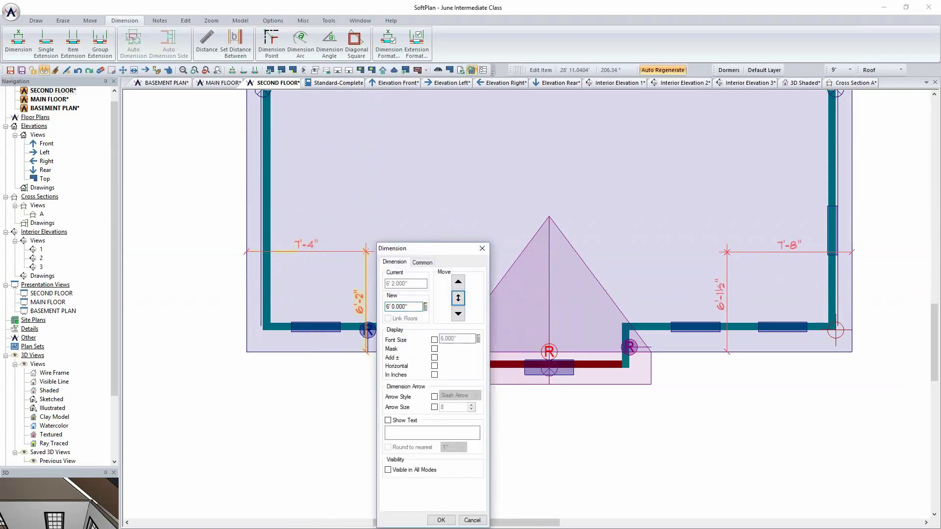
key(Return)
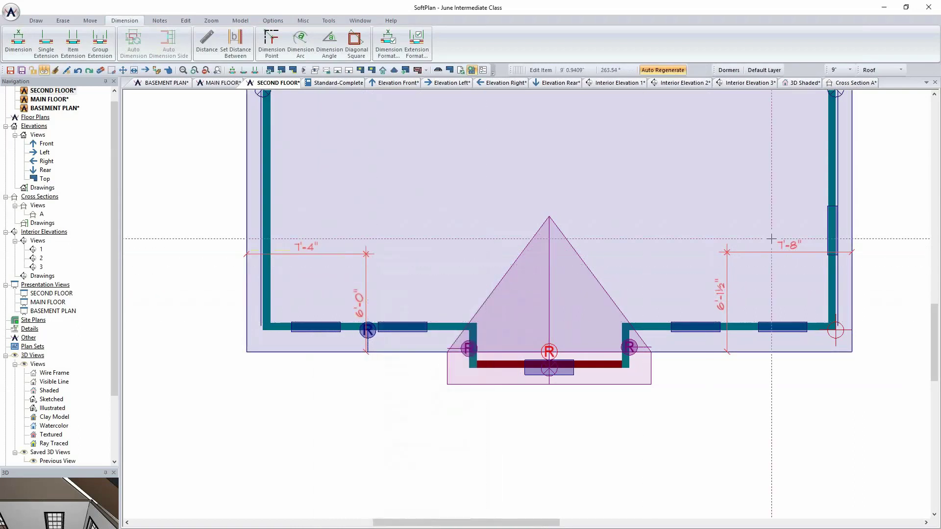
Set the right construction point 7'-4" from the side roof edge and 6'-0" from the front roof edge
right_click(783, 252)
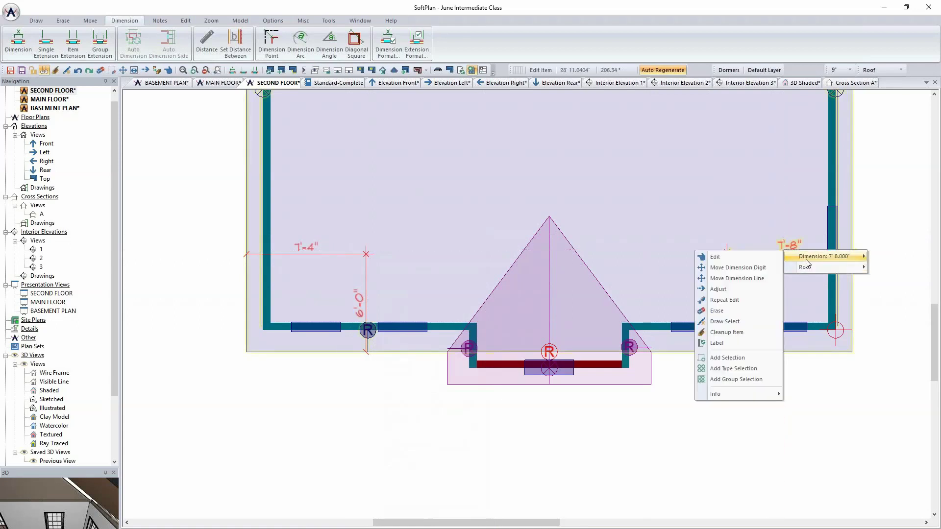
click(741, 260)
text(7'4)
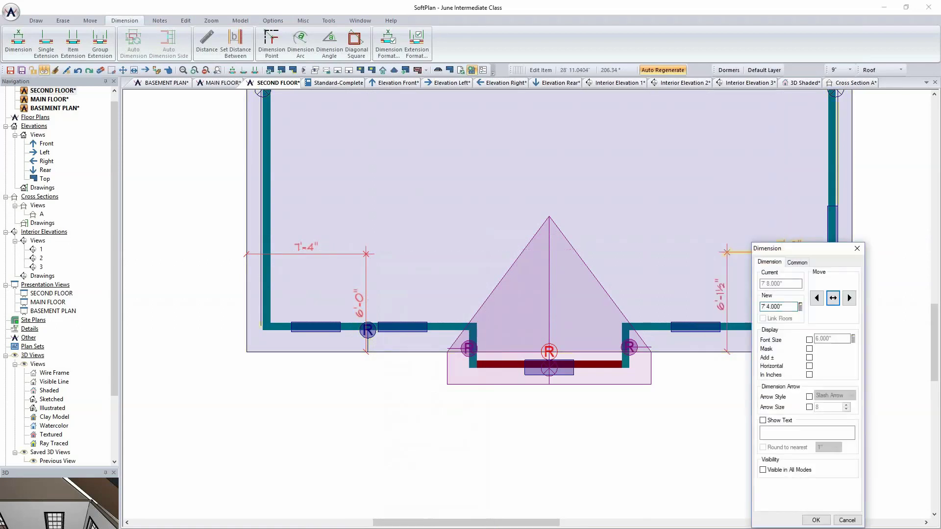
key(Return)
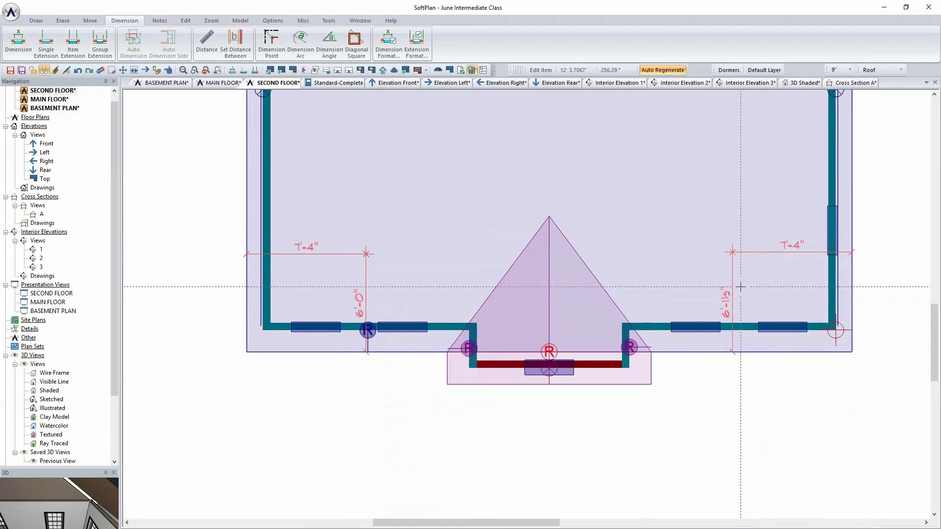
click(726, 303)
text(6'0)
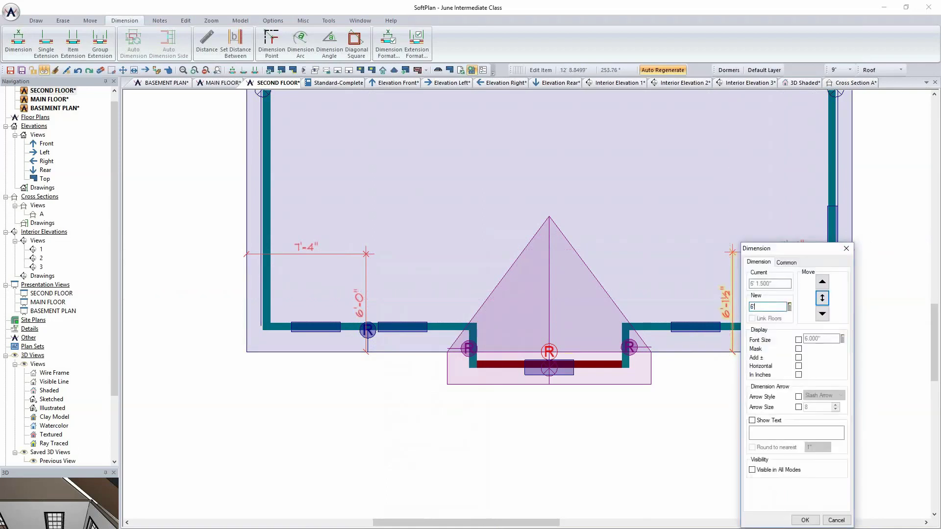
key(Return)
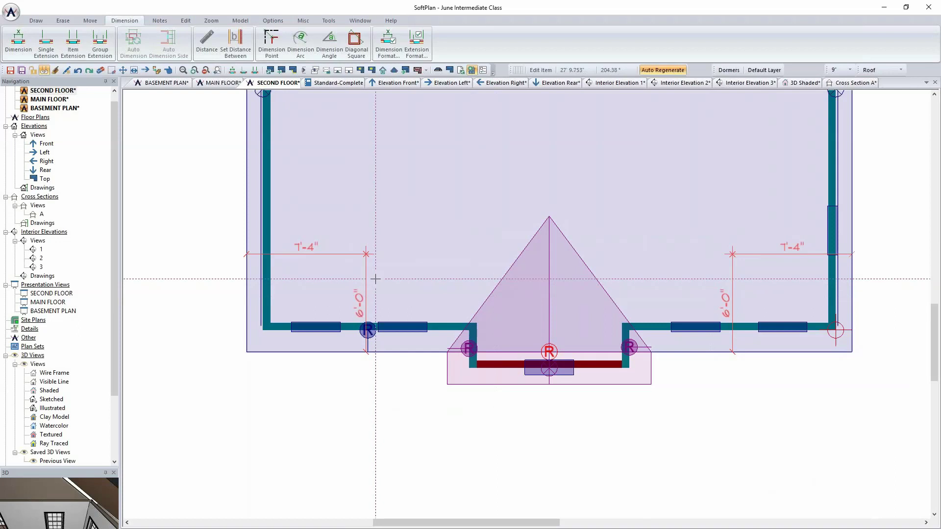
Place gabled false dormers 3'-2" wide, with 2x4/Siding walls and double-hung windows, at the left and right construction points
click(40, 21)
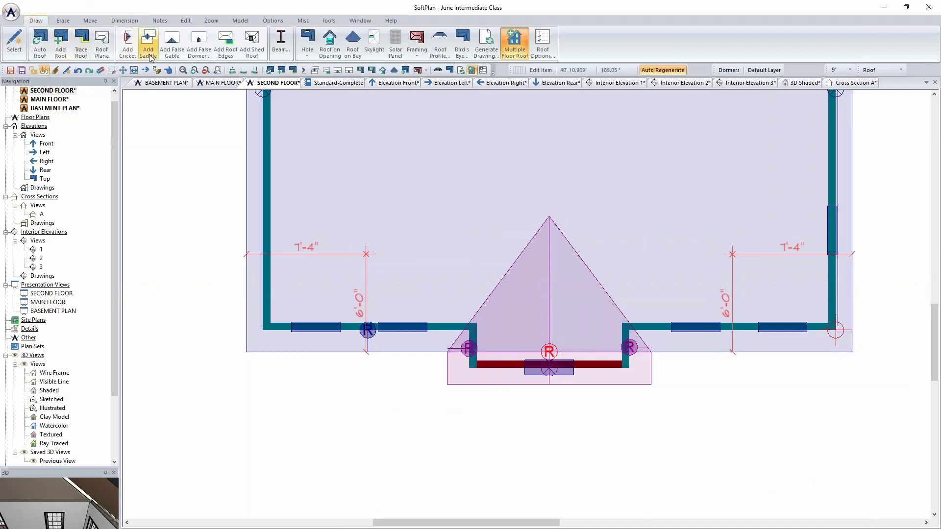
click(199, 45)
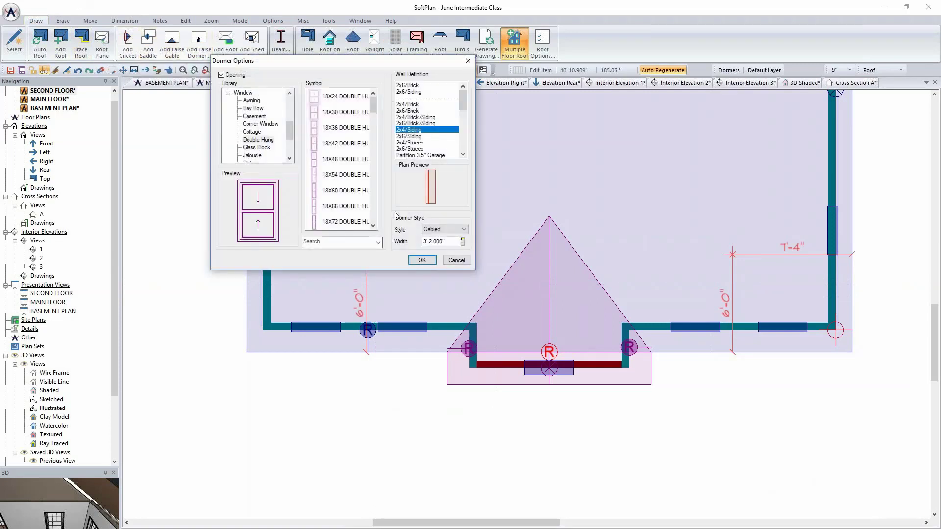
click(423, 261)
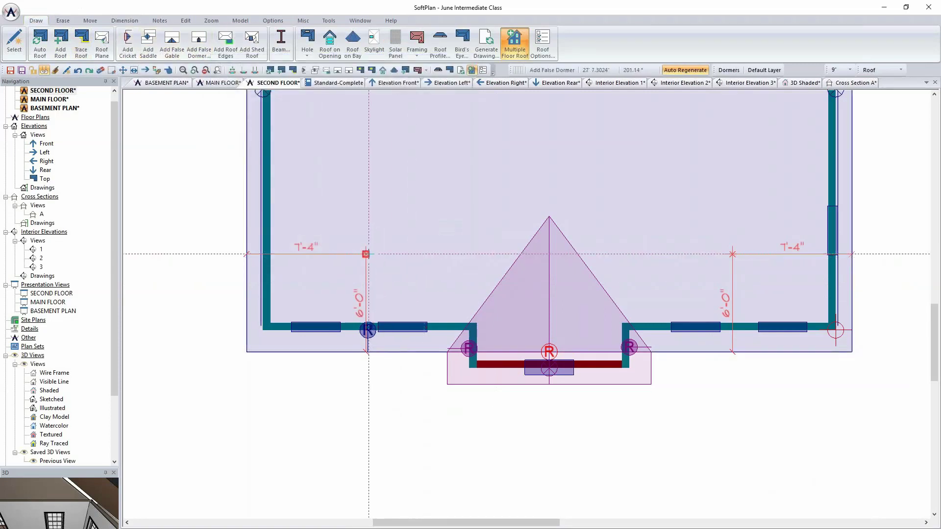
click(366, 254)
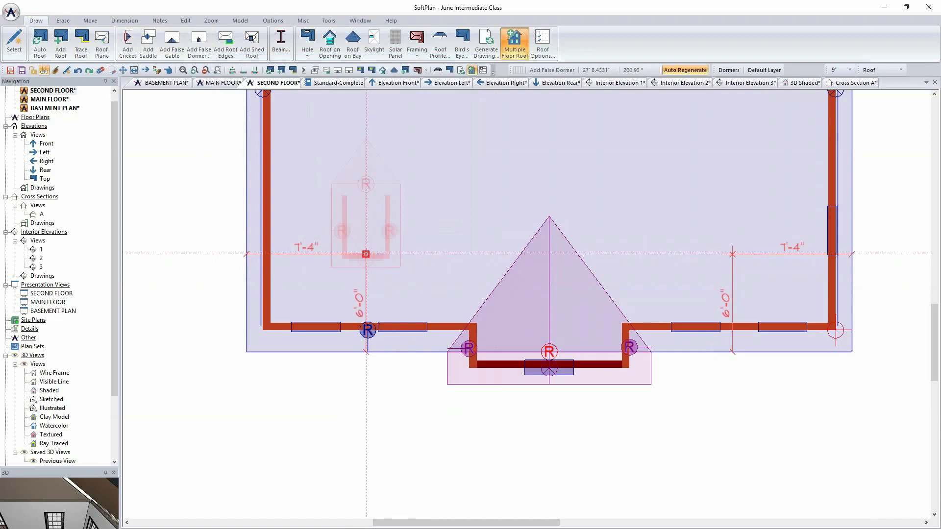
scroll(366, 254, up, 2)
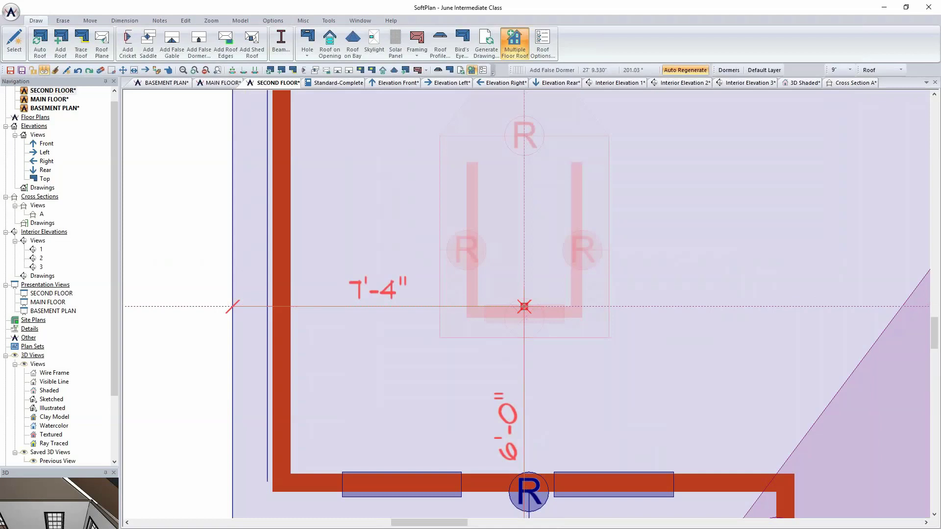
click(524, 307)
scroll(633, 333, down, 3)
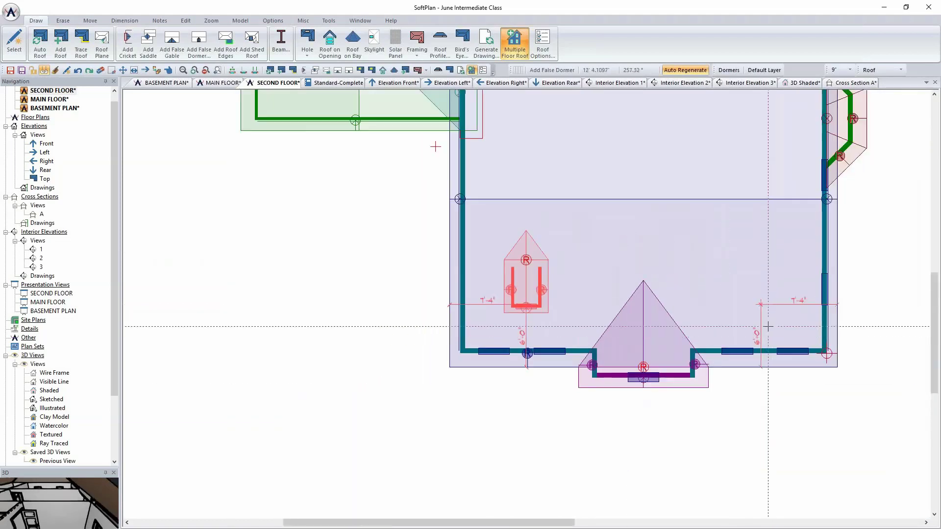
click(761, 306)
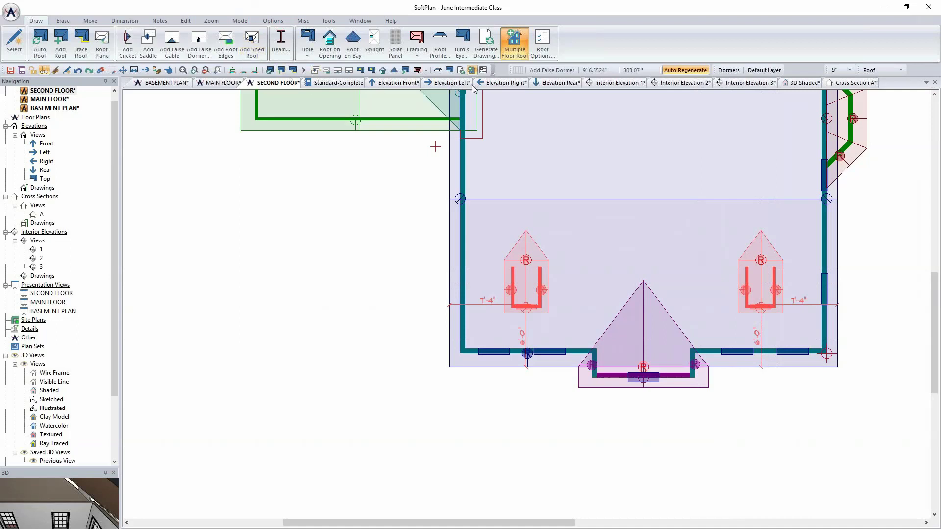
In the front elevation, move the windows of both false dormers slightly down within their dormer walls
click(384, 85)
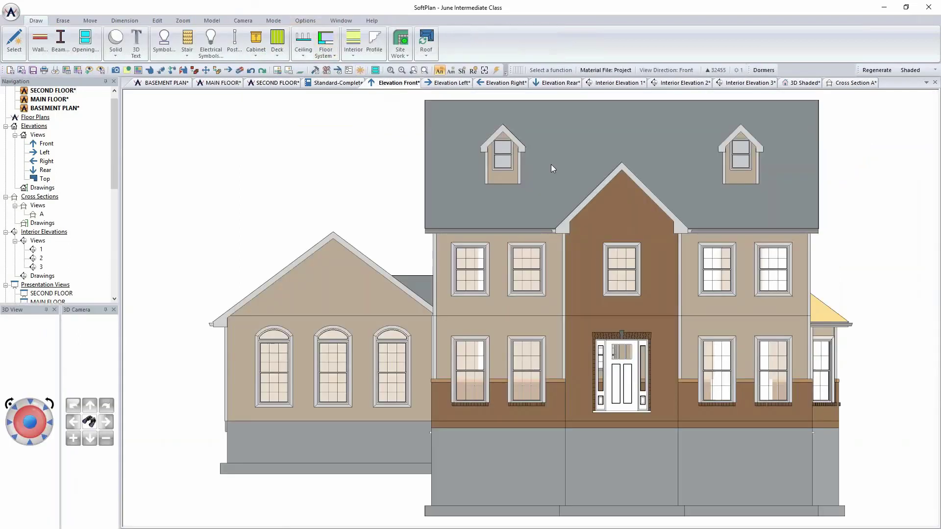
click(90, 21)
click(14, 42)
click(497, 158)
click(497, 165)
click(743, 165)
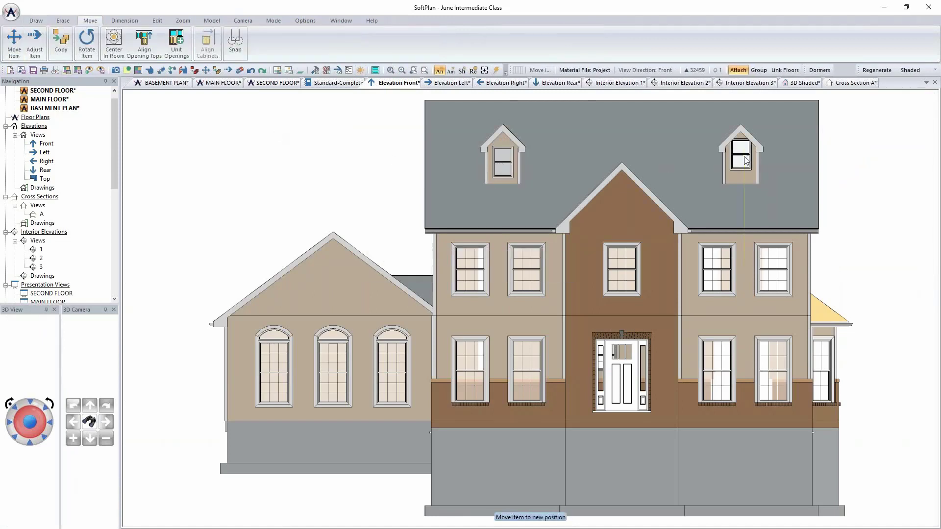
click(741, 167)
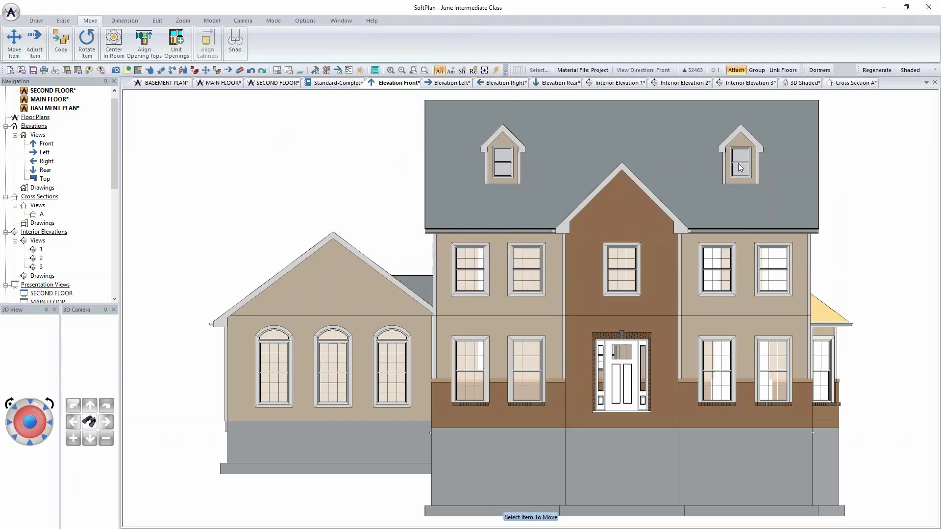
Turn off visibility of the Dormers building option and make Default the active building option
click(819, 70)
click(428, 184)
click(386, 175)
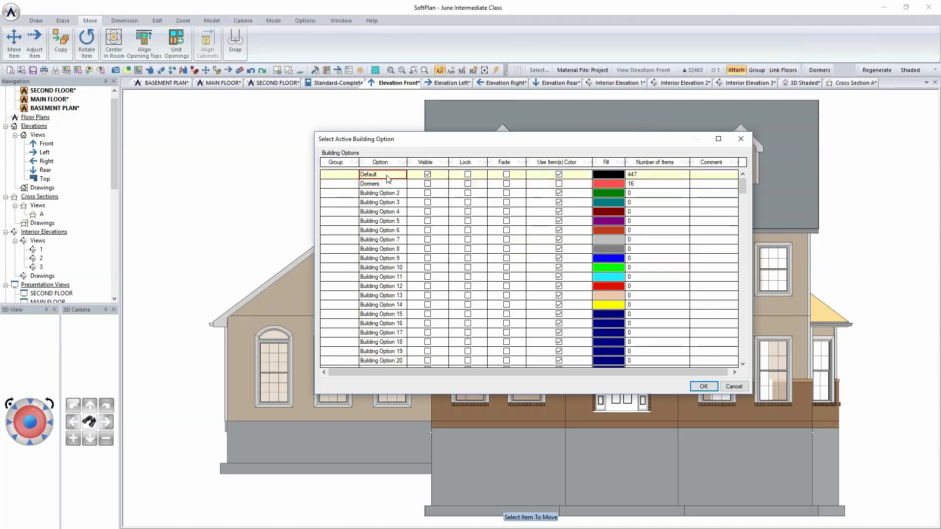
click(703, 387)
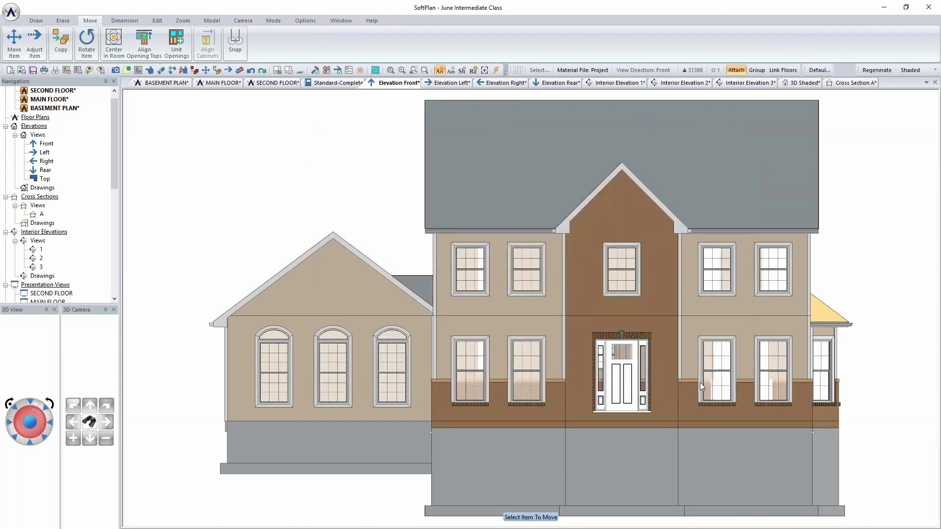